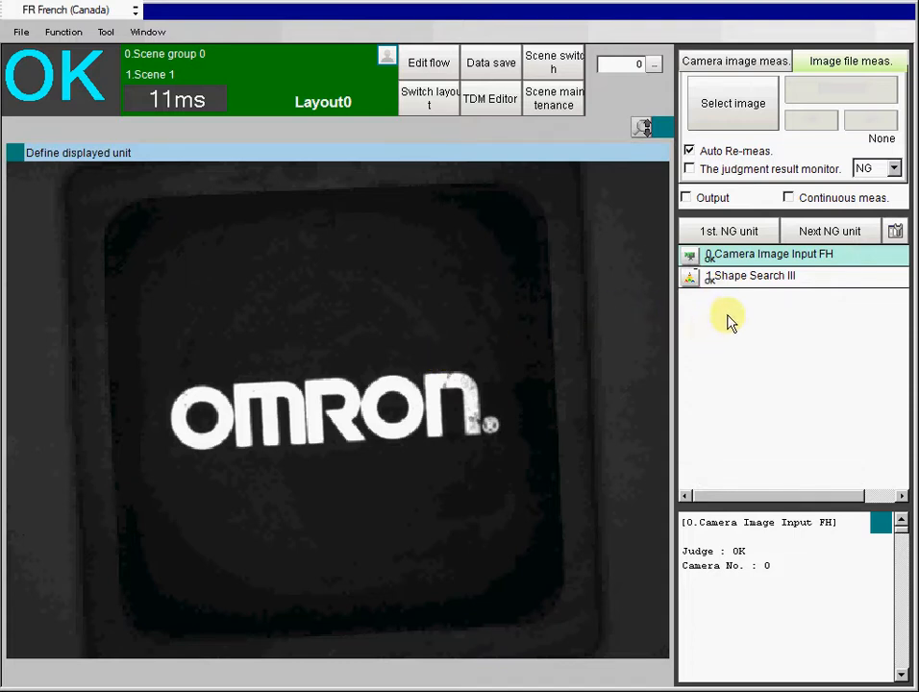
- Add two Image Logging units to the measurement flow after Shape Search III and close the flow editor
click(427, 66)
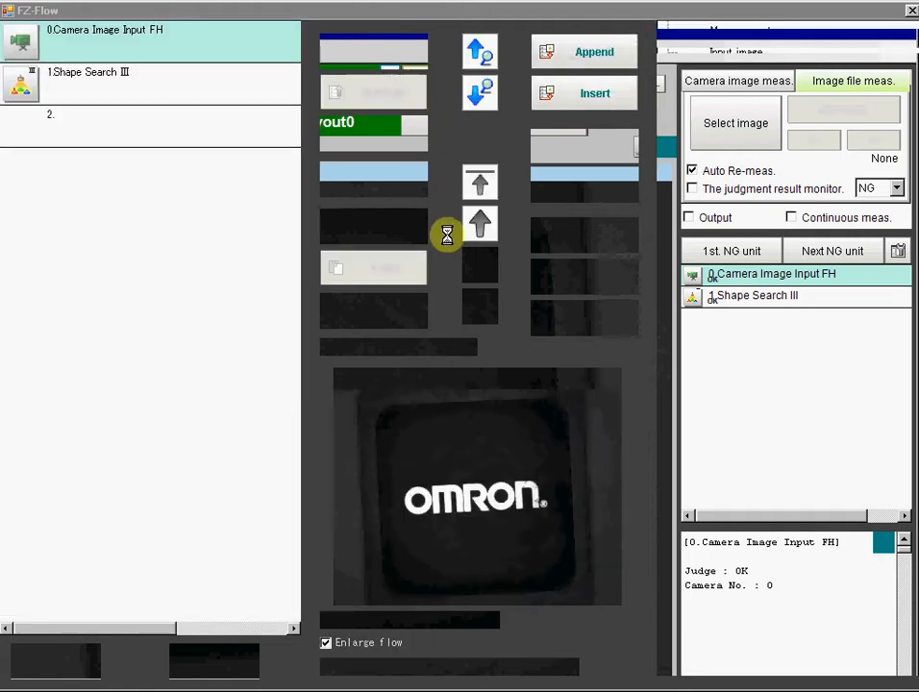
click(667, 32)
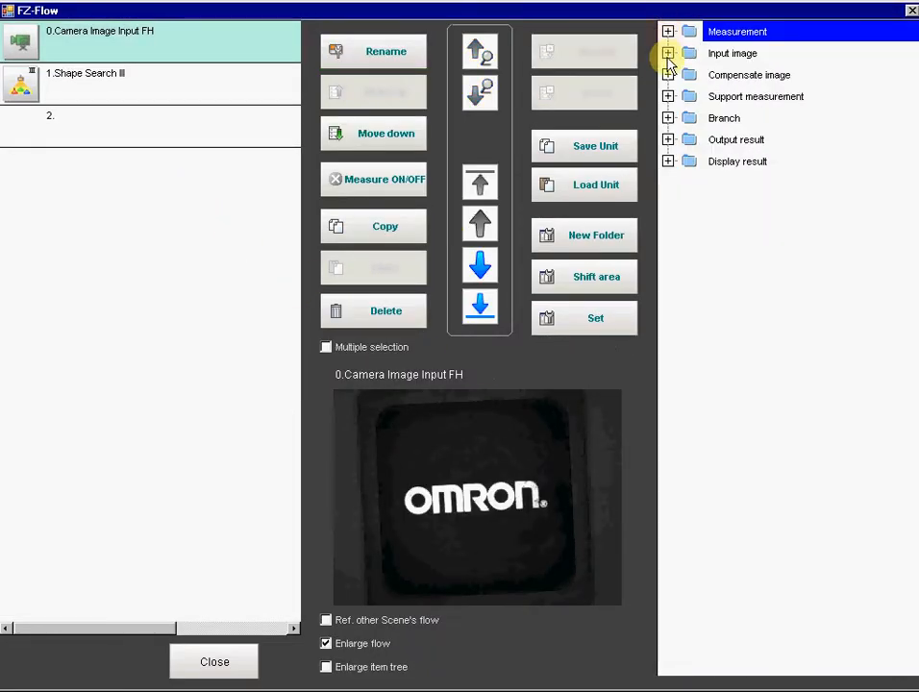
click(668, 96)
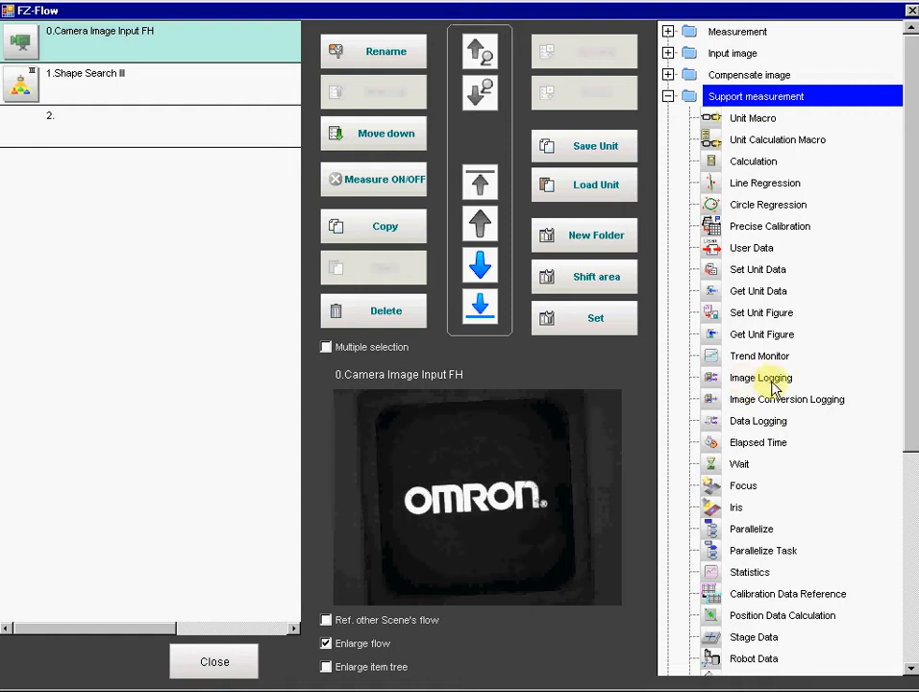
drag(772, 387, 29, 132)
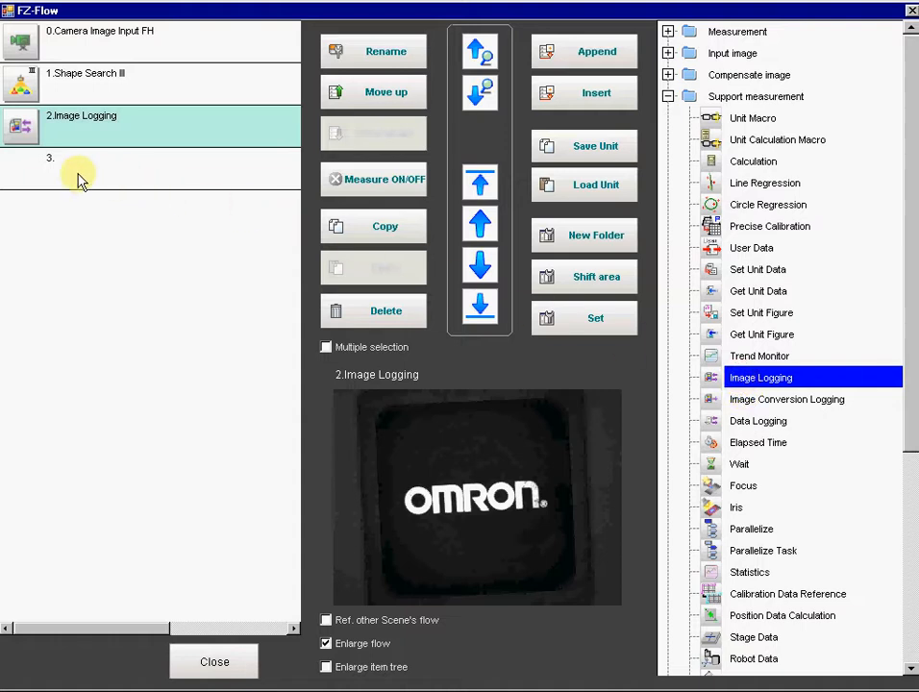
drag(760, 378, 81, 180)
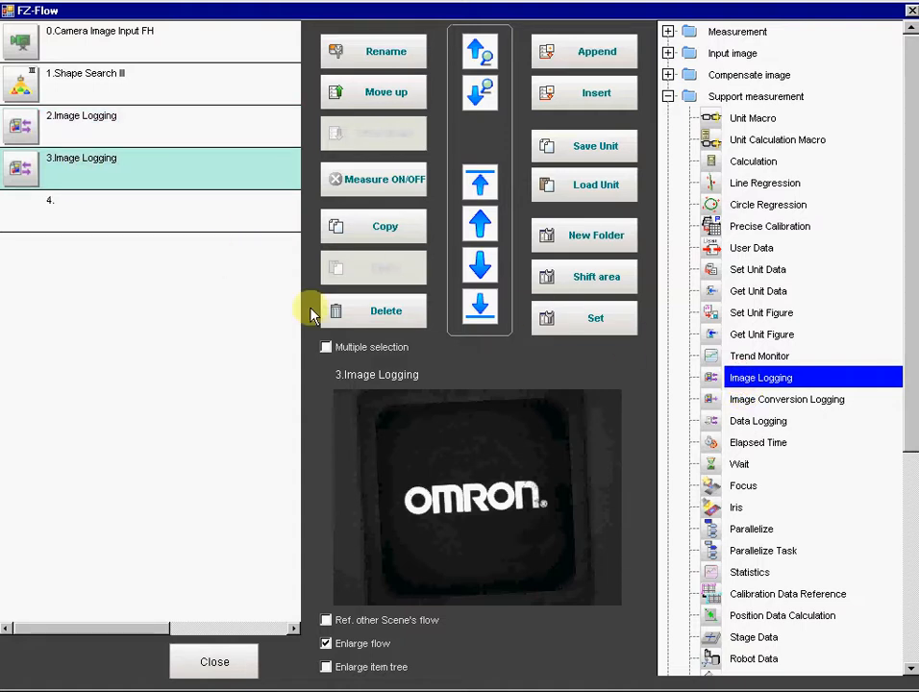
click(205, 663)
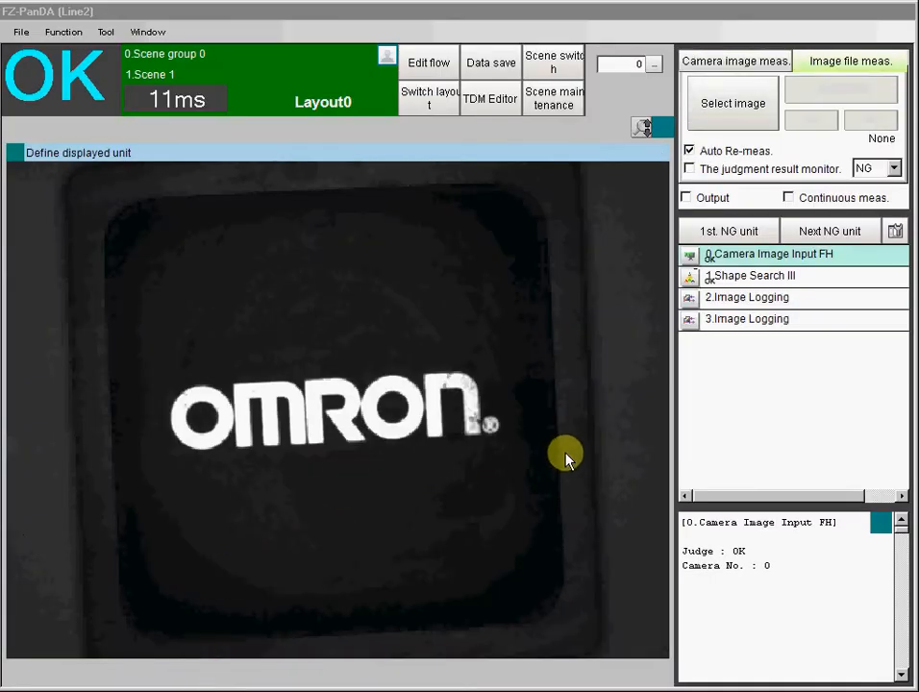
- Review the Shape Search III result and the two Image Logging units in the flow
click(729, 278)
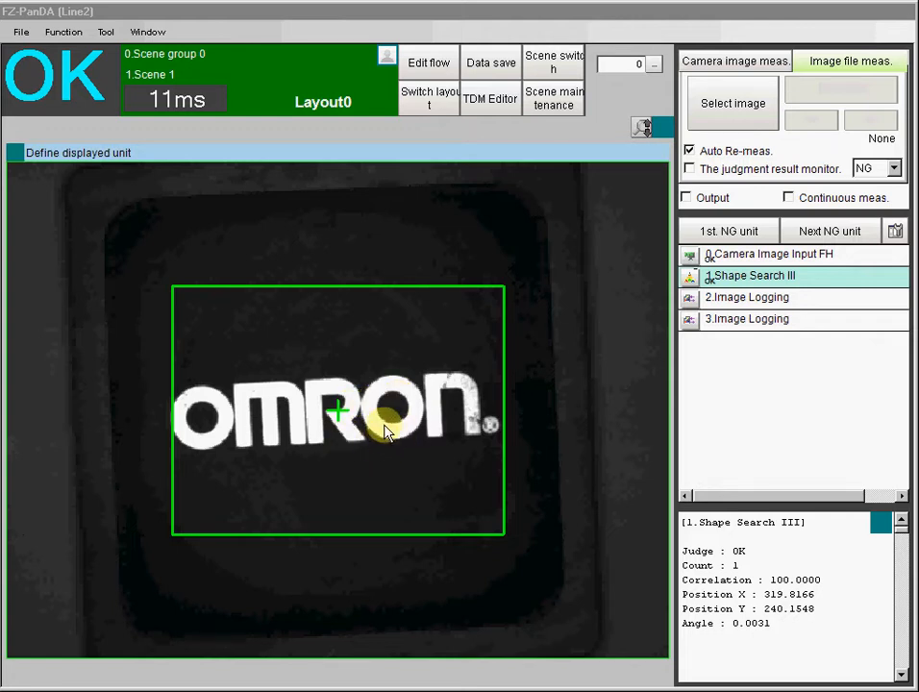
click(722, 300)
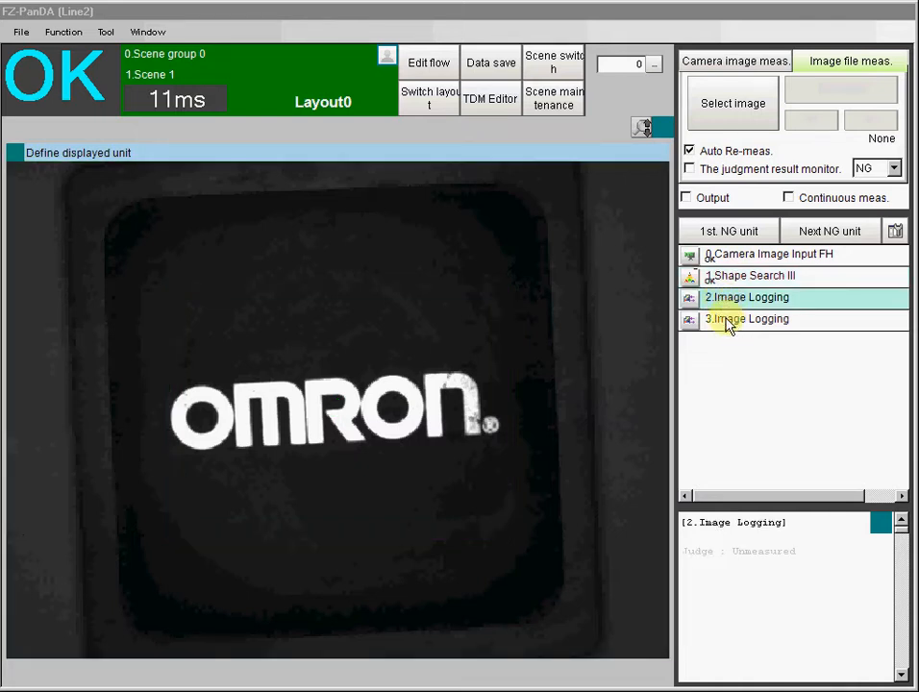
click(722, 319)
click(723, 306)
click(722, 319)
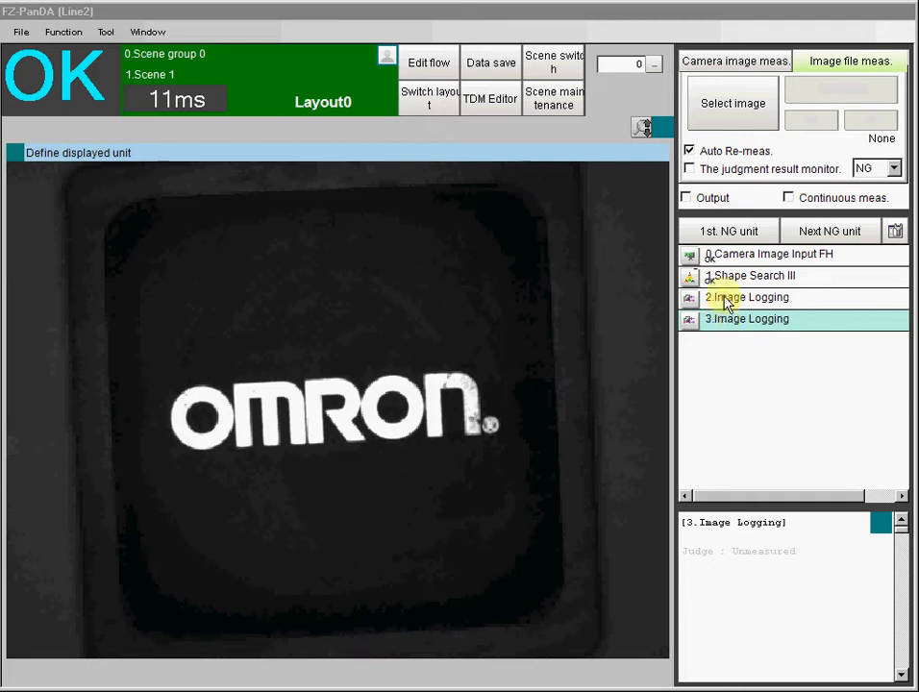
- In the system logging settings, set image logging to None with E:\ as the save folder, and apply the changes
click(104, 32)
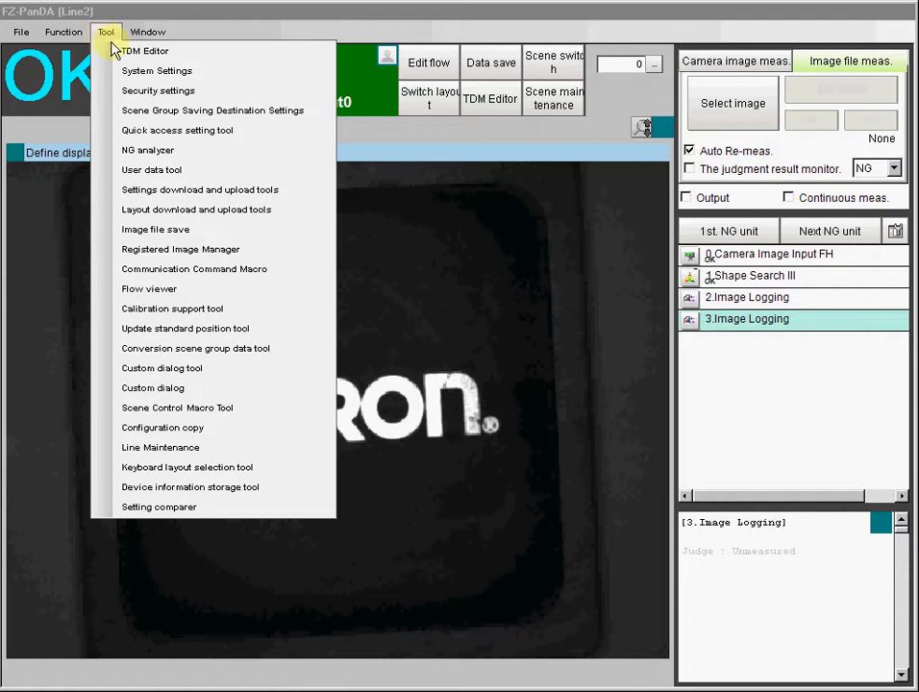
click(135, 72)
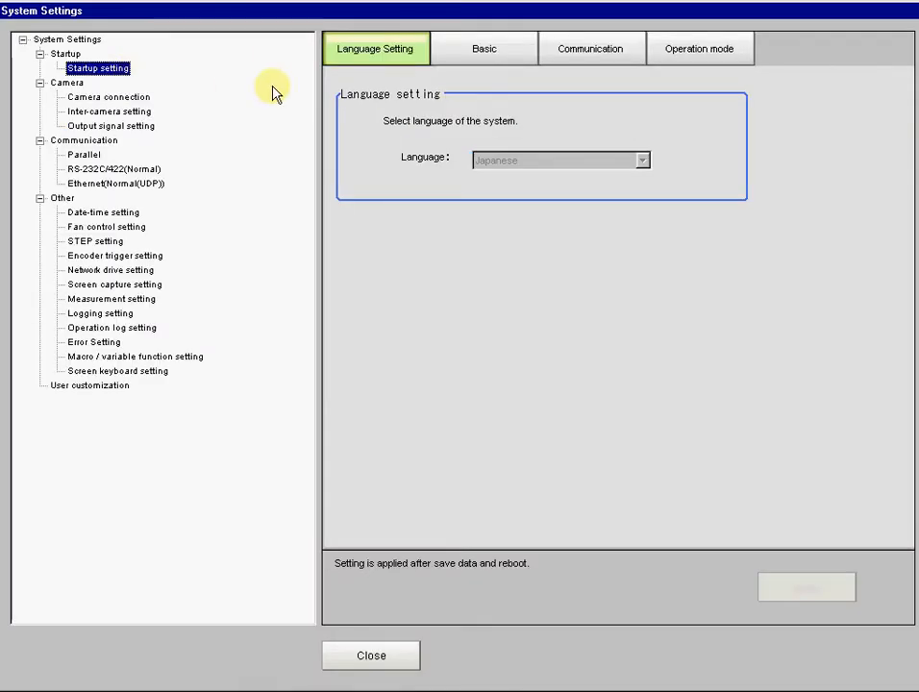
click(75, 315)
click(358, 85)
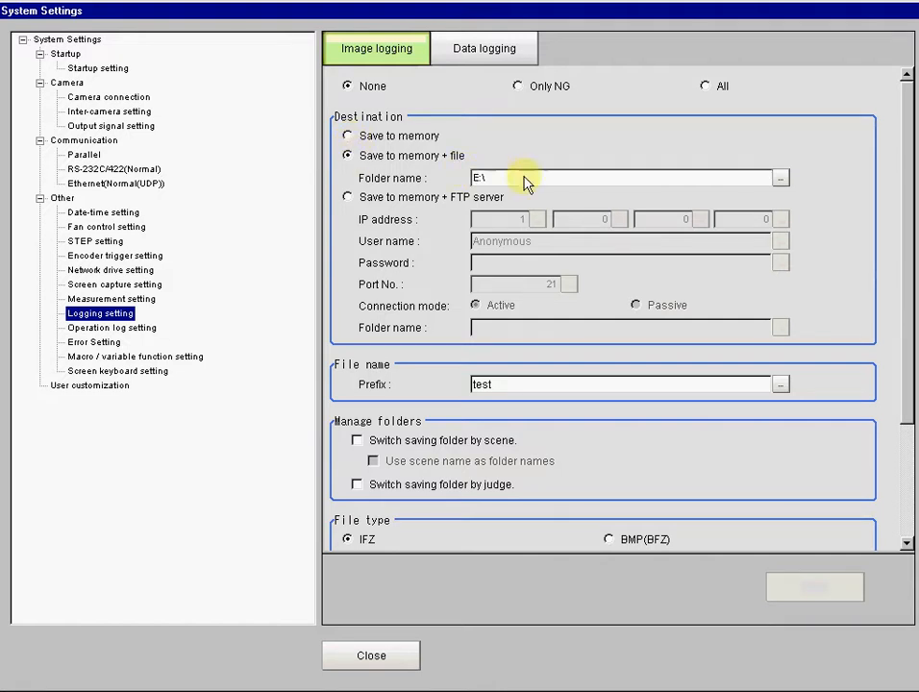
click(779, 179)
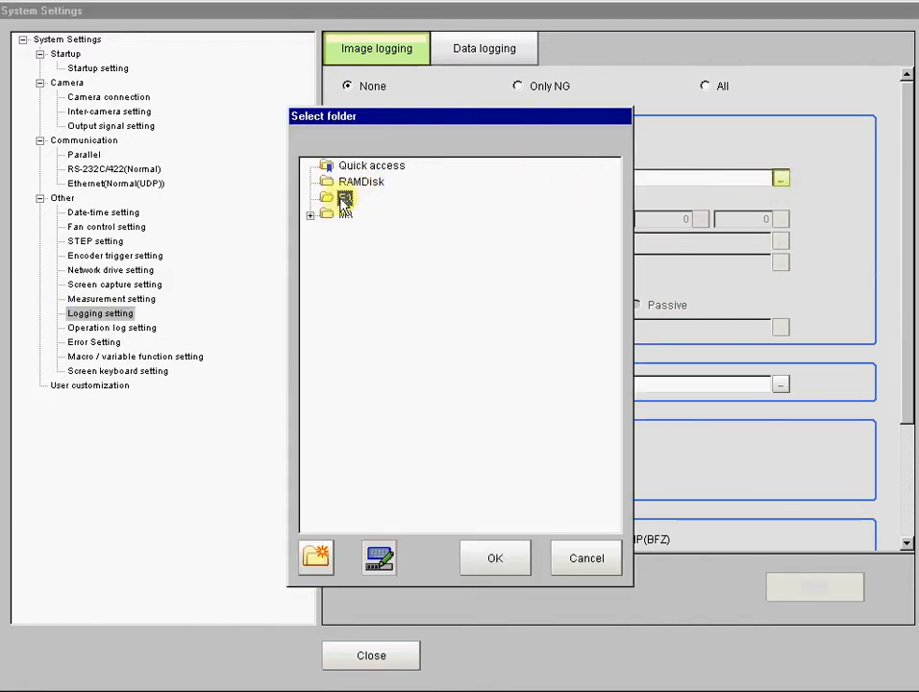
click(344, 200)
click(481, 562)
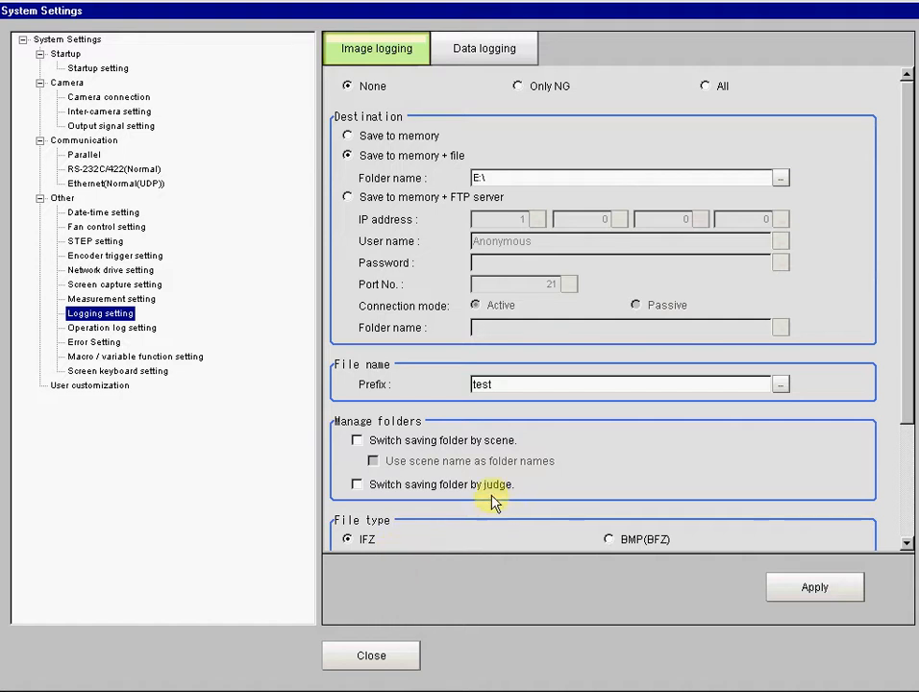
click(786, 604)
click(377, 659)
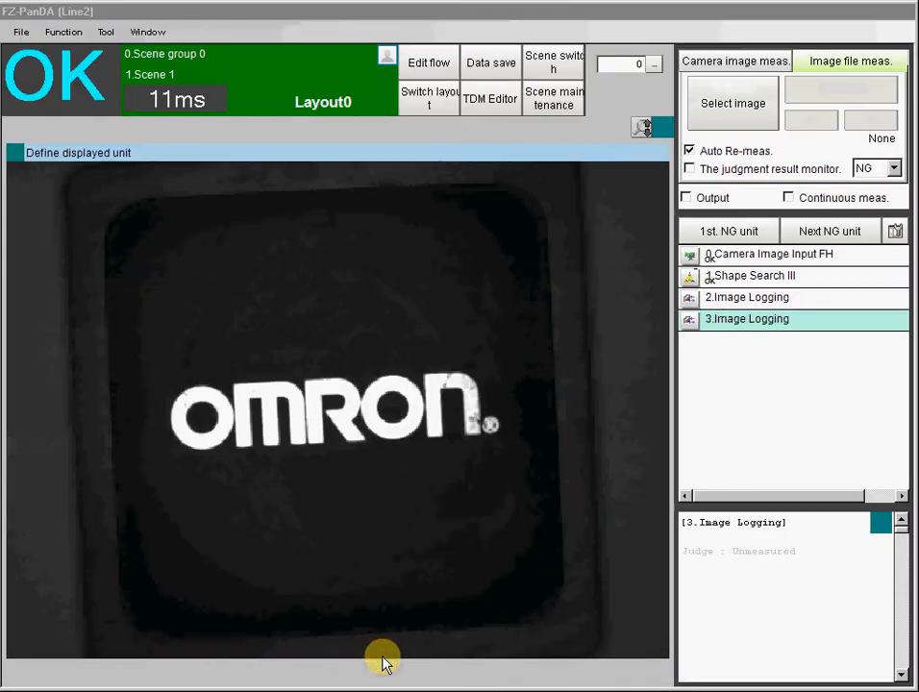
- Set image logging unit 2 to log Only NG, using the Shape Search III judgement U1.JG as the arithmetic expression
click(689, 298)
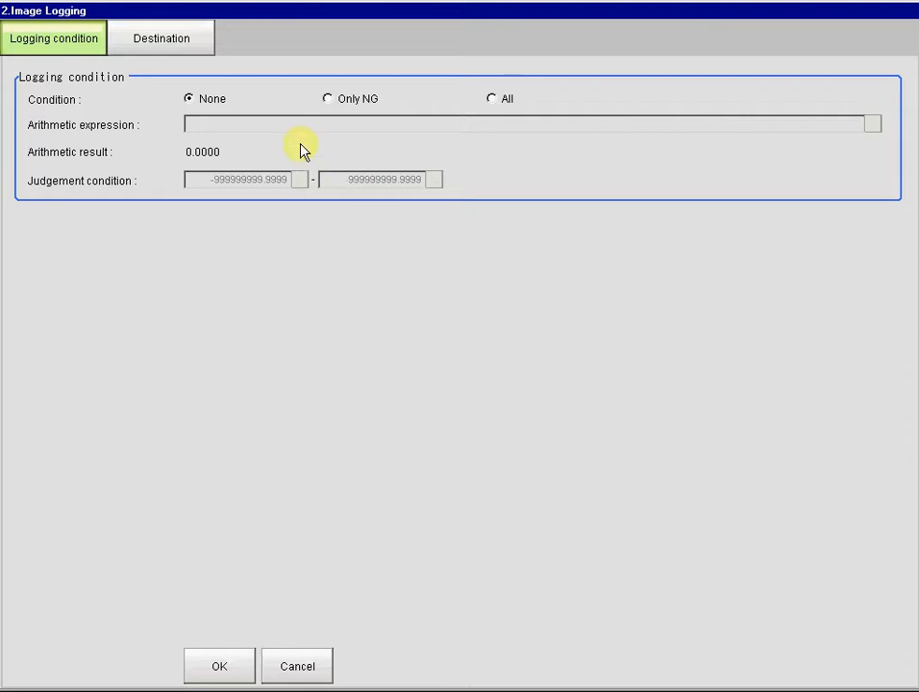
click(346, 103)
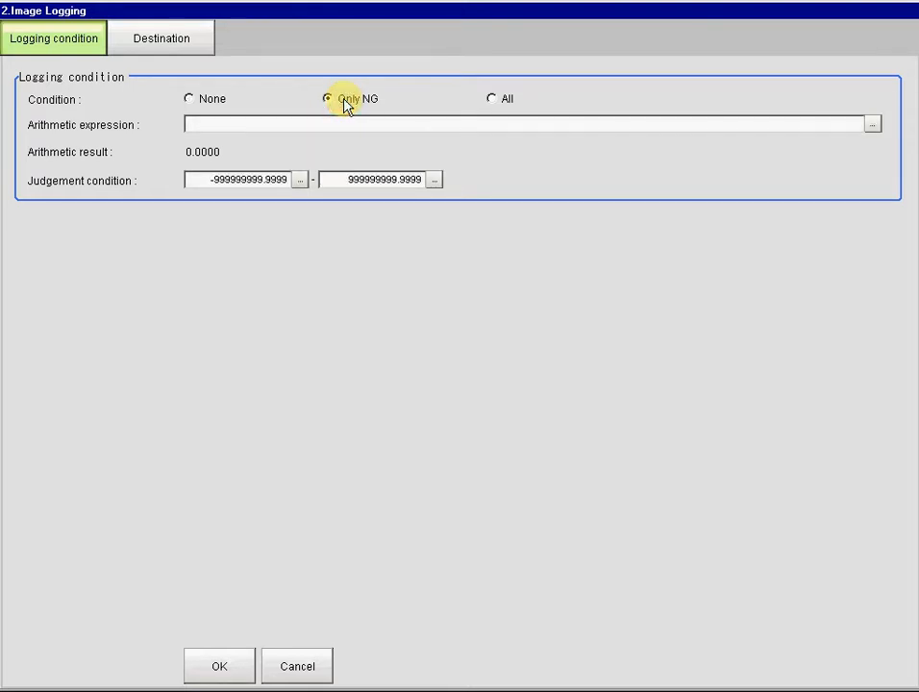
click(873, 125)
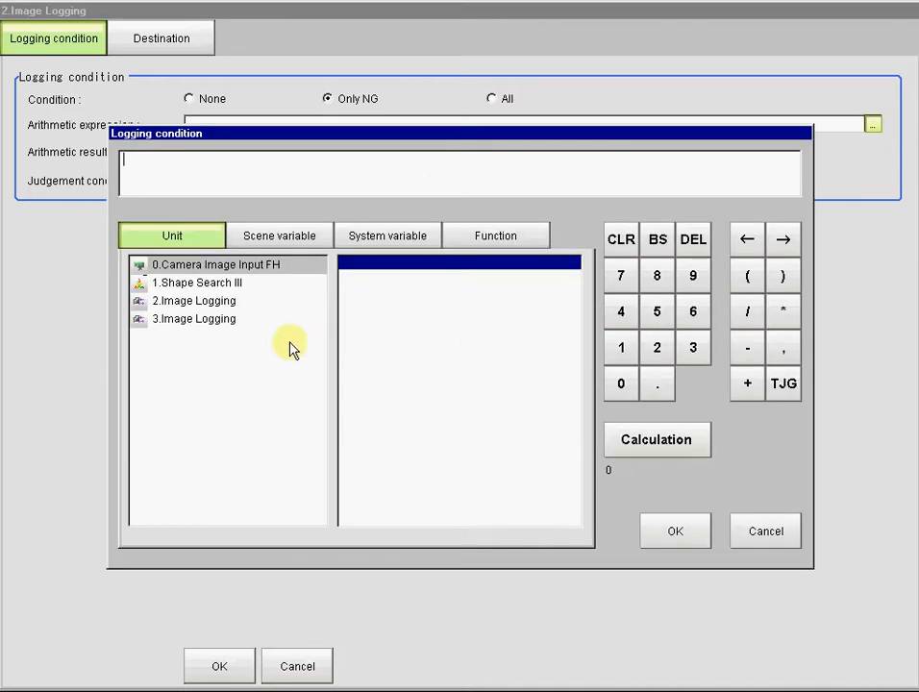
click(179, 281)
double_click(377, 261)
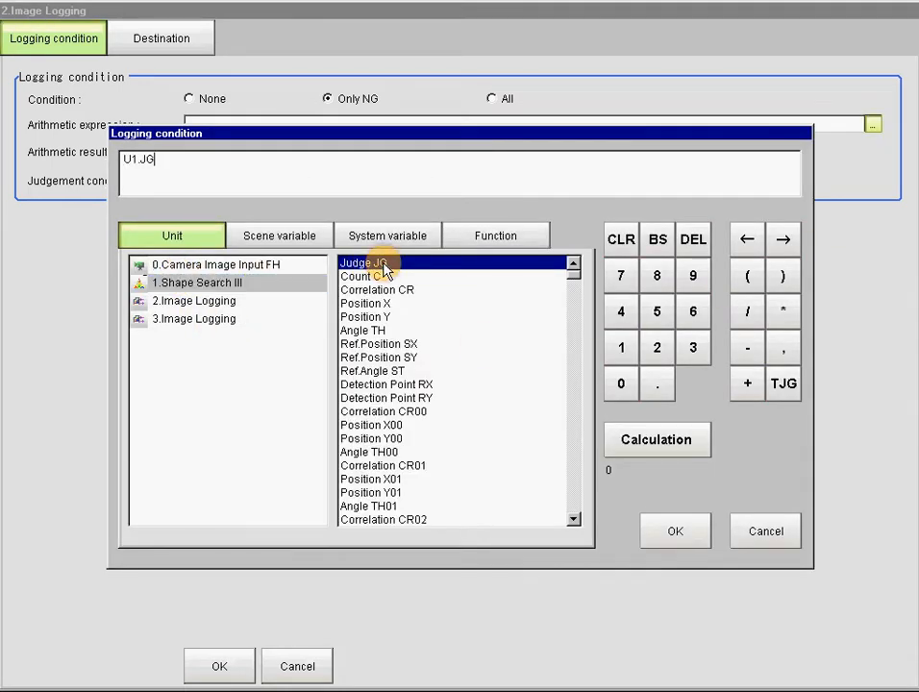
click(684, 539)
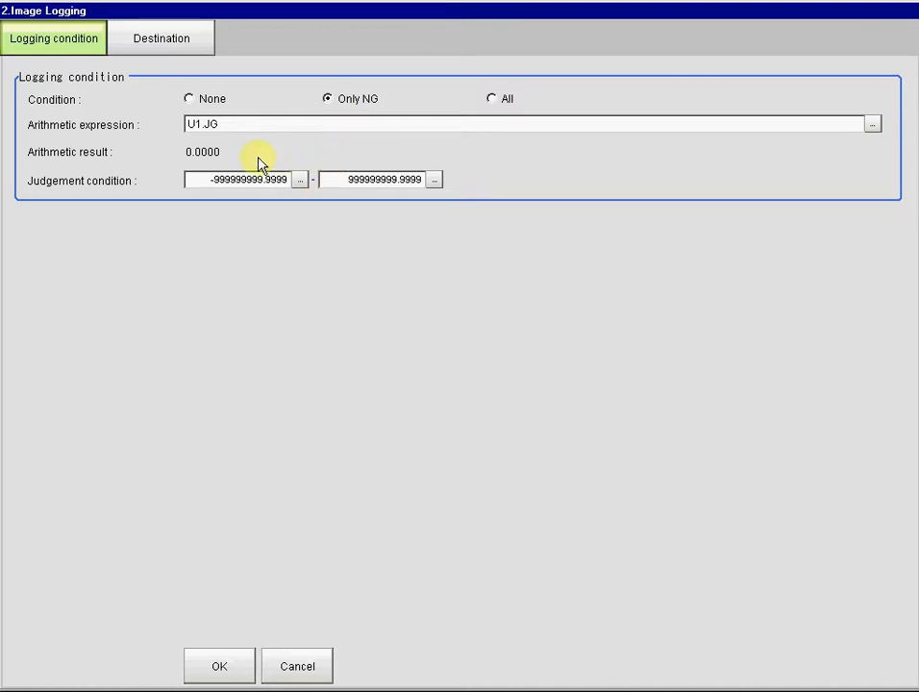
- Set both the lower and upper limits of unit 2's judgement condition to 1
click(298, 179)
click(206, 206)
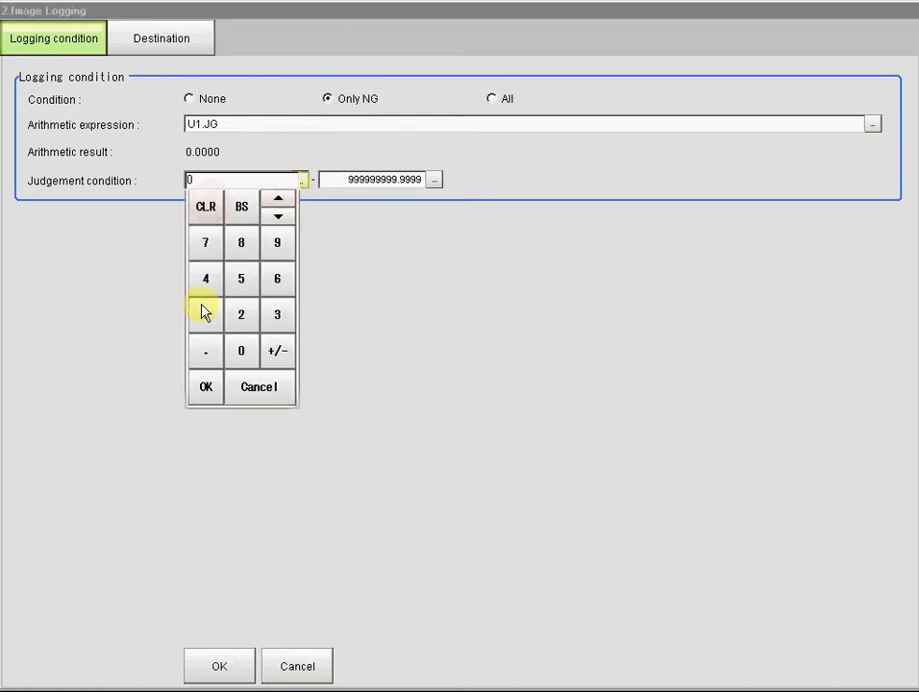
click(205, 315)
click(206, 387)
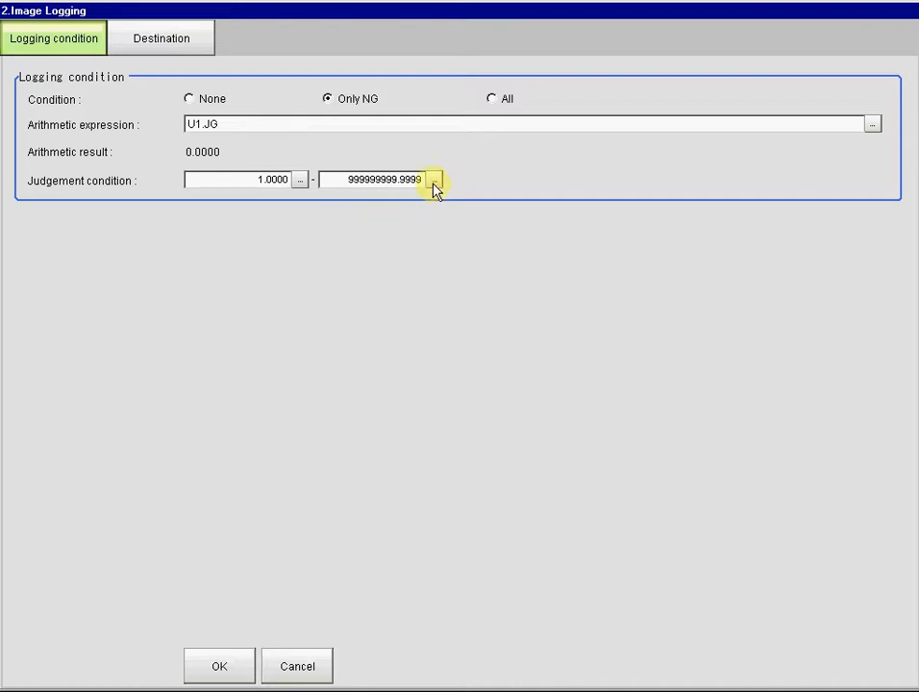
click(434, 180)
click(341, 220)
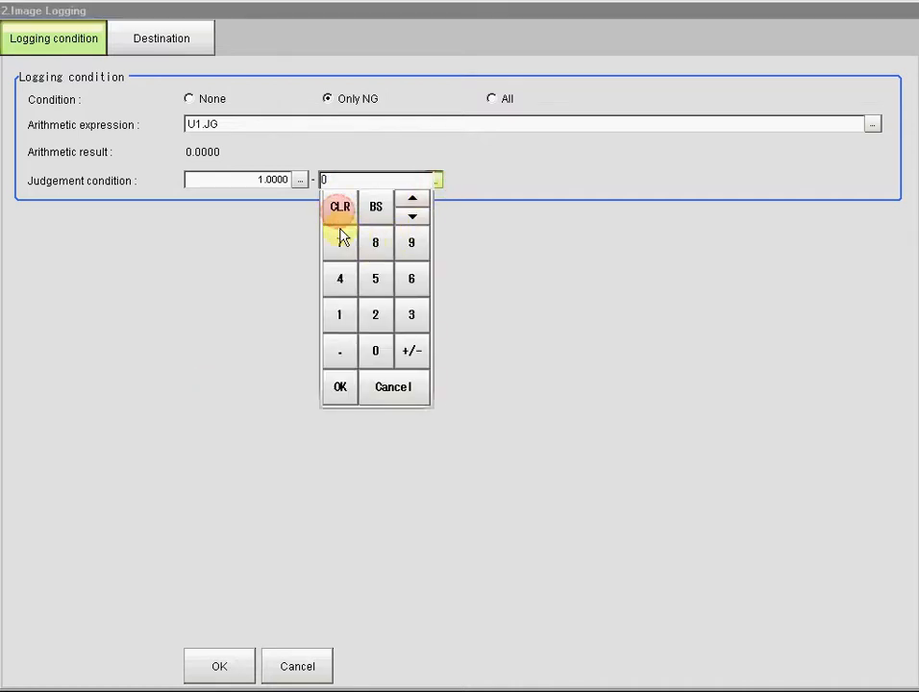
click(340, 386)
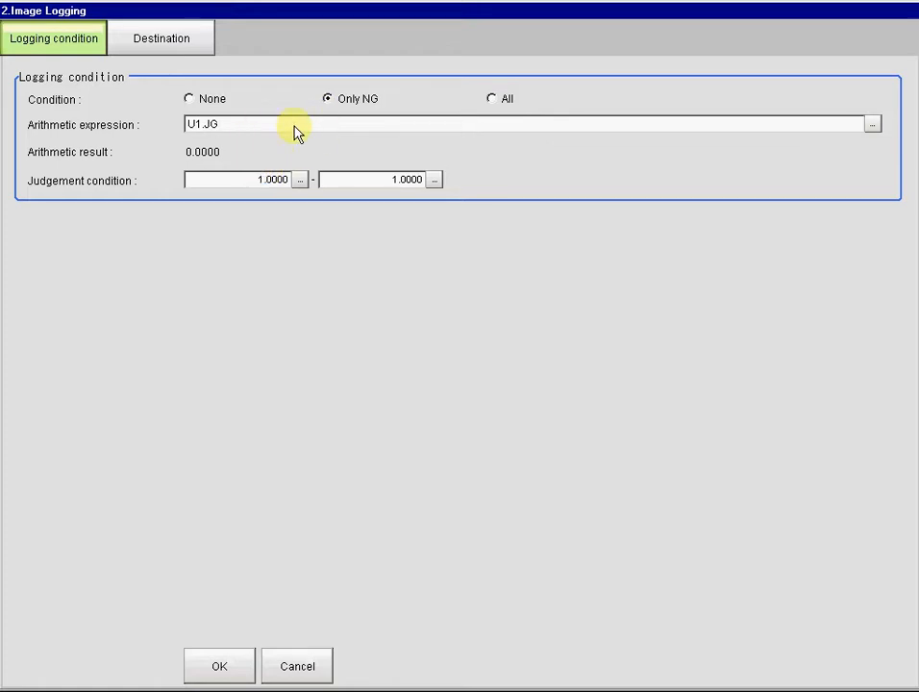
- Set unit 2's destination sub folder to NoLogo and its file prefix to Bizz1, and accept the unit settings
click(171, 44)
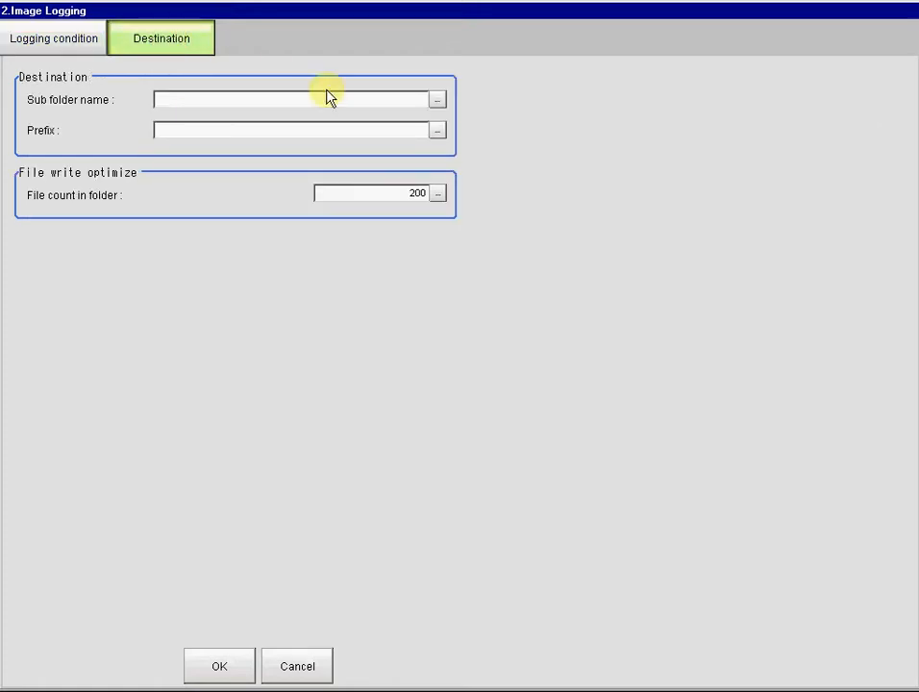
click(437, 100)
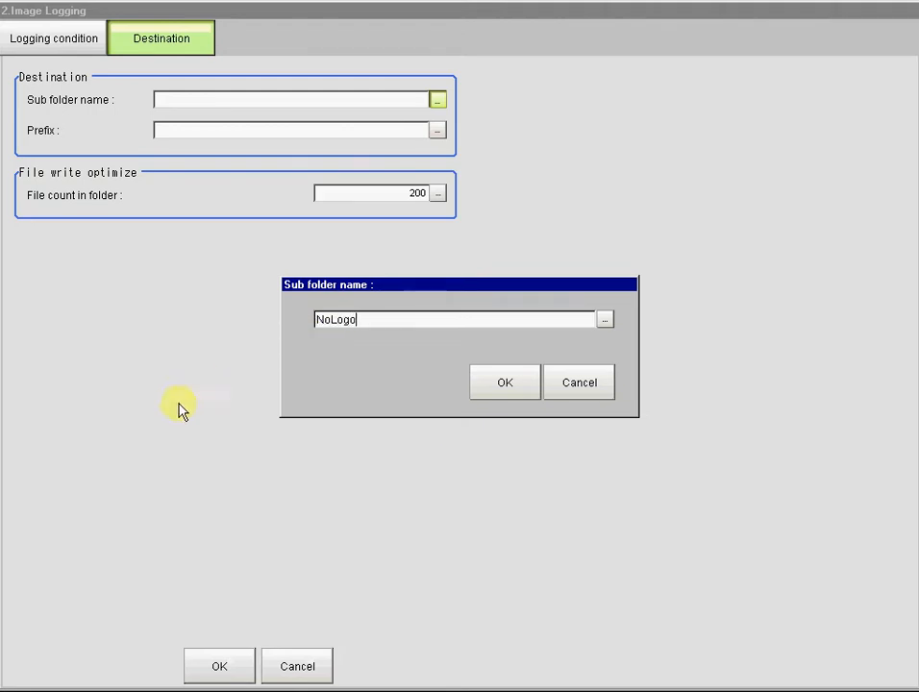
click(501, 383)
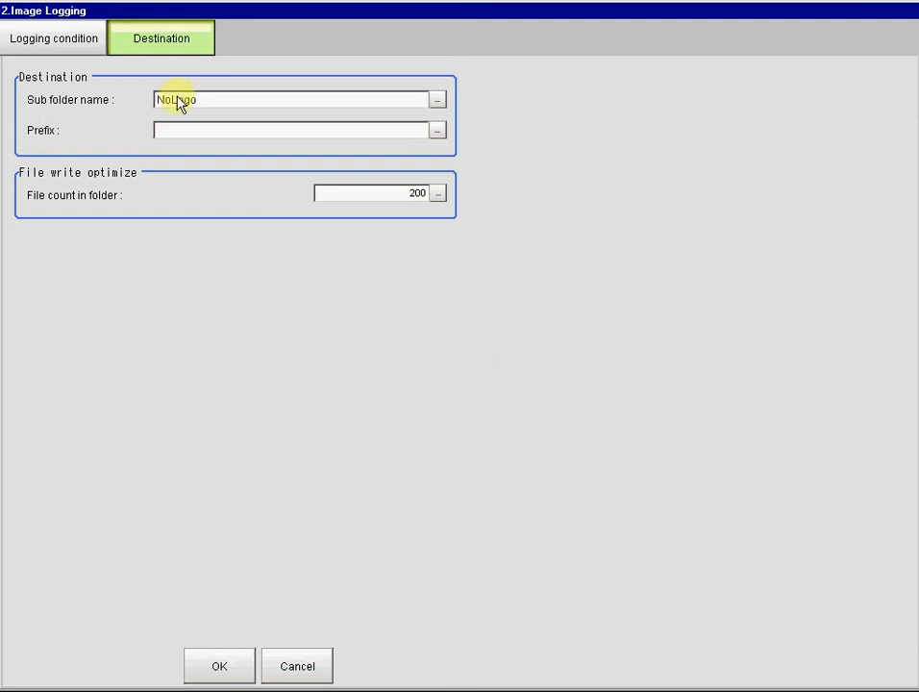
click(437, 133)
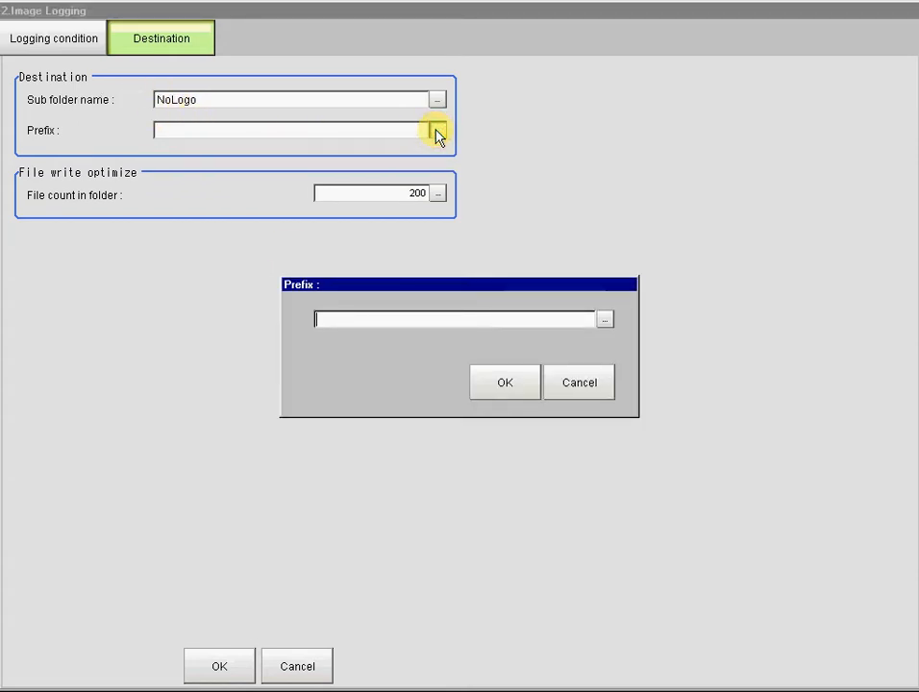
text(Bizz1)
click(494, 385)
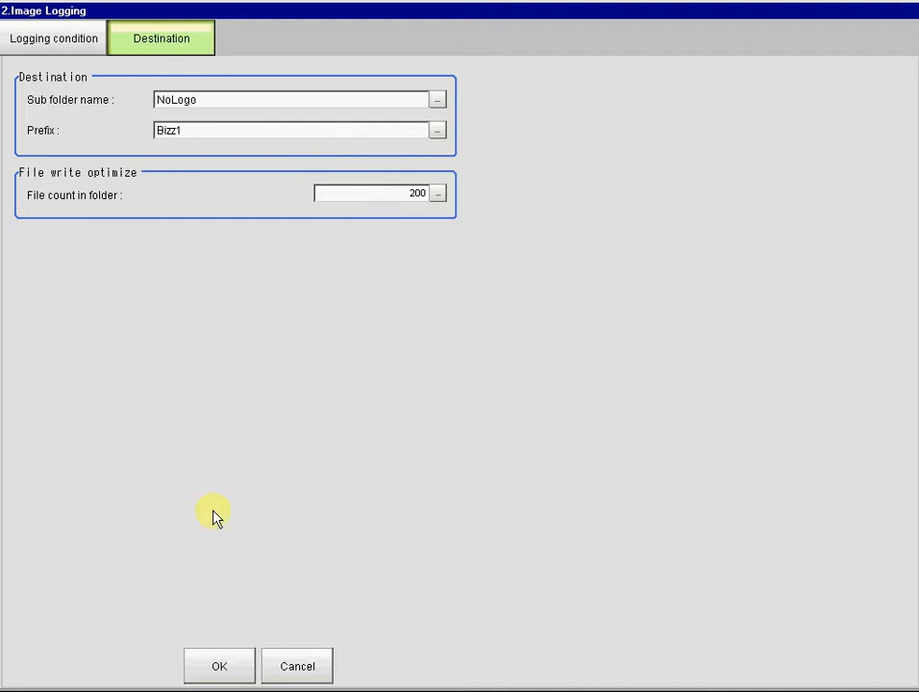
click(196, 666)
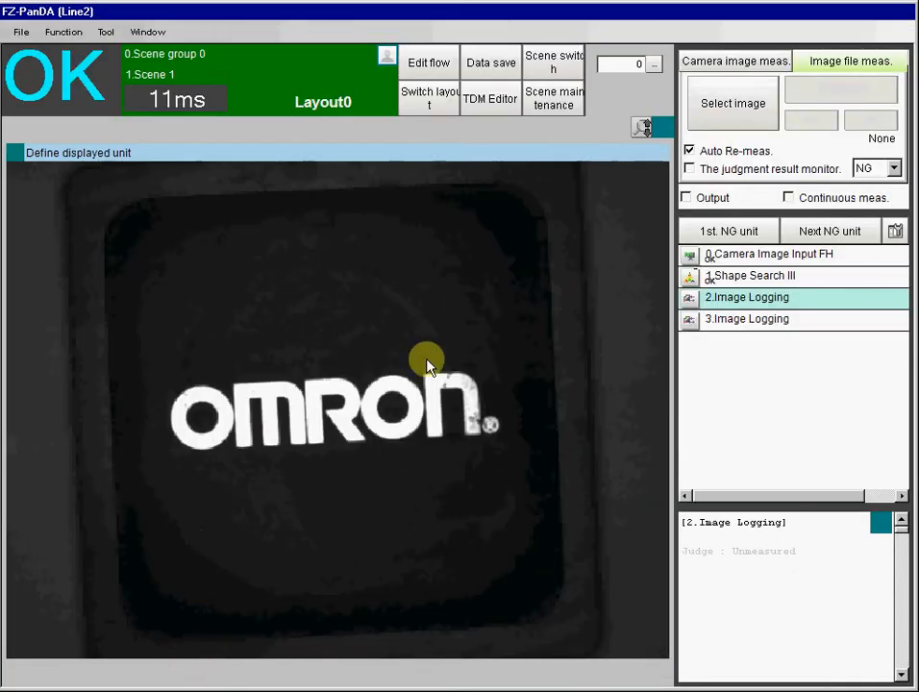
- Set image logging unit 3 to log Only NG, with U1.JG from Shape Search III as the arithmetic expression
click(699, 327)
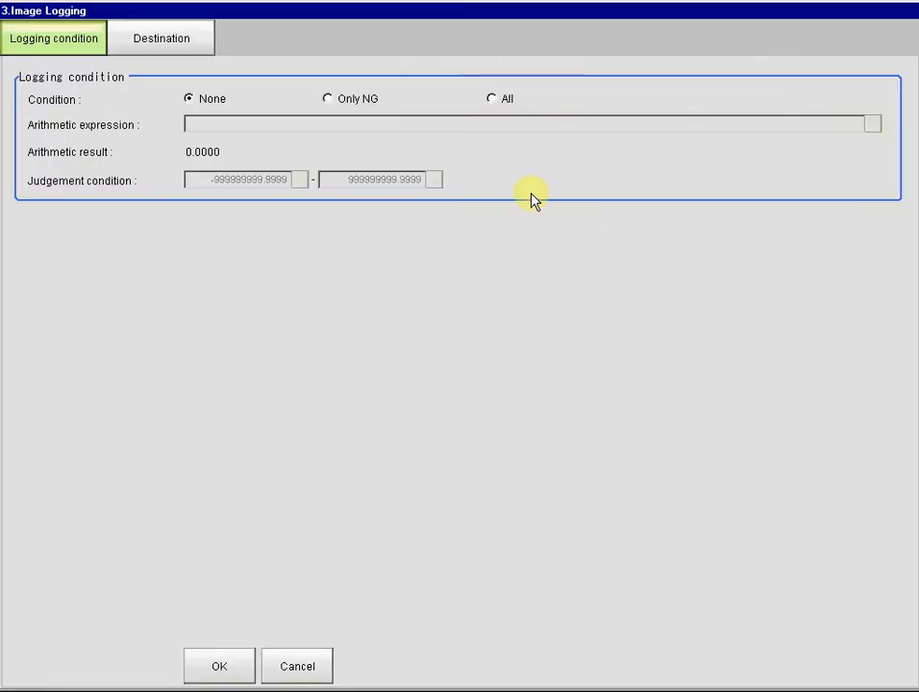
click(352, 99)
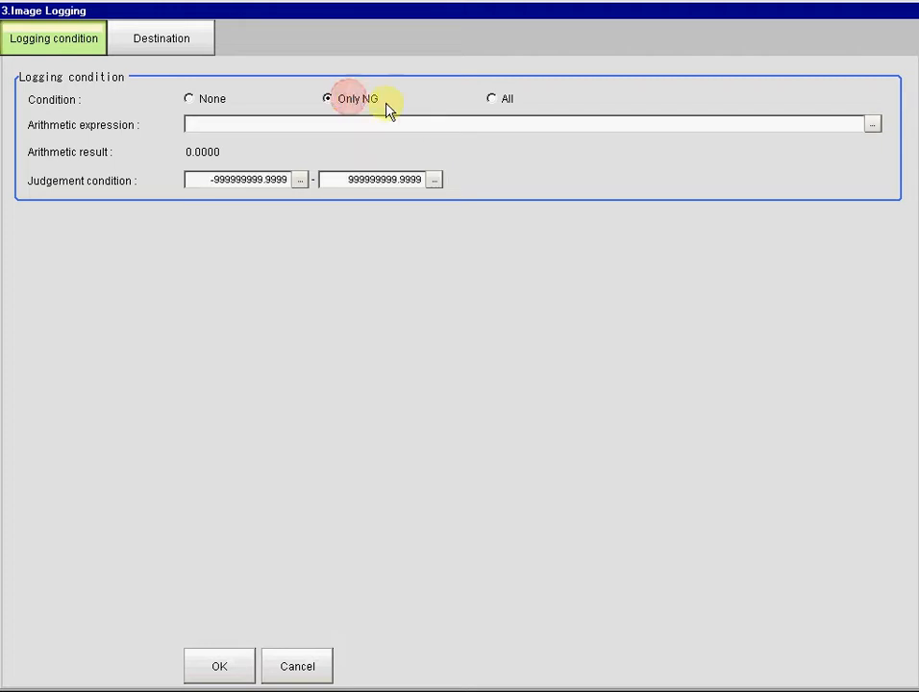
click(872, 125)
click(145, 283)
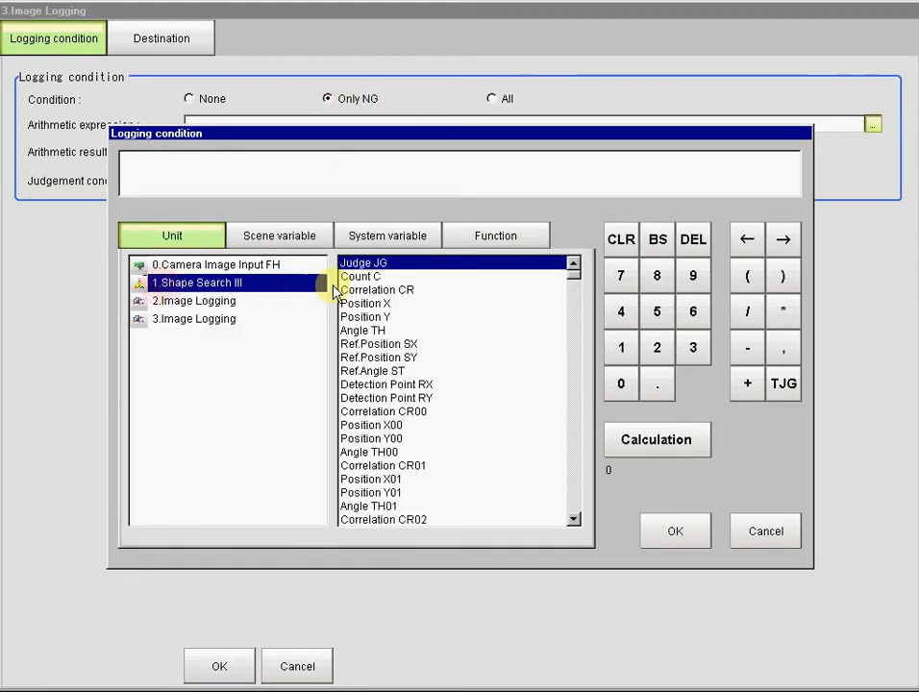
double_click(352, 262)
click(675, 535)
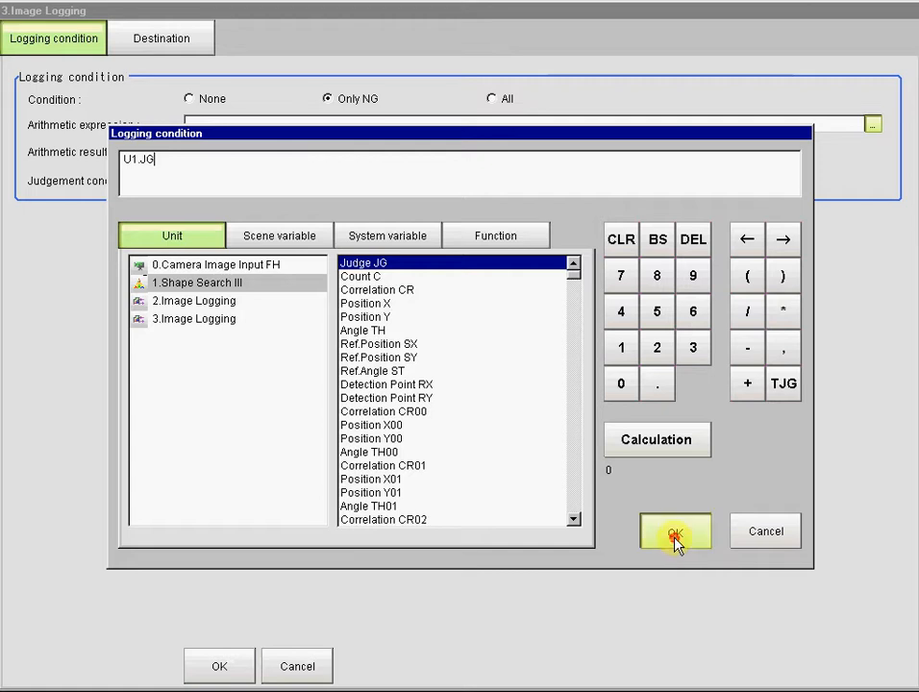
- Set both the lower and upper limits of unit 3's judgement condition to -1
click(301, 181)
click(205, 205)
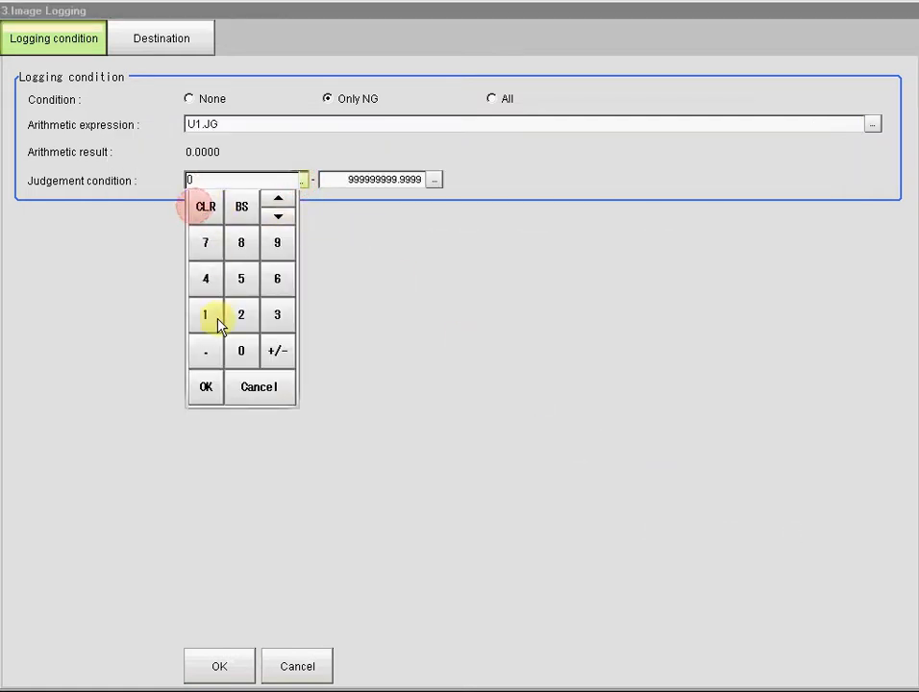
click(277, 356)
click(210, 317)
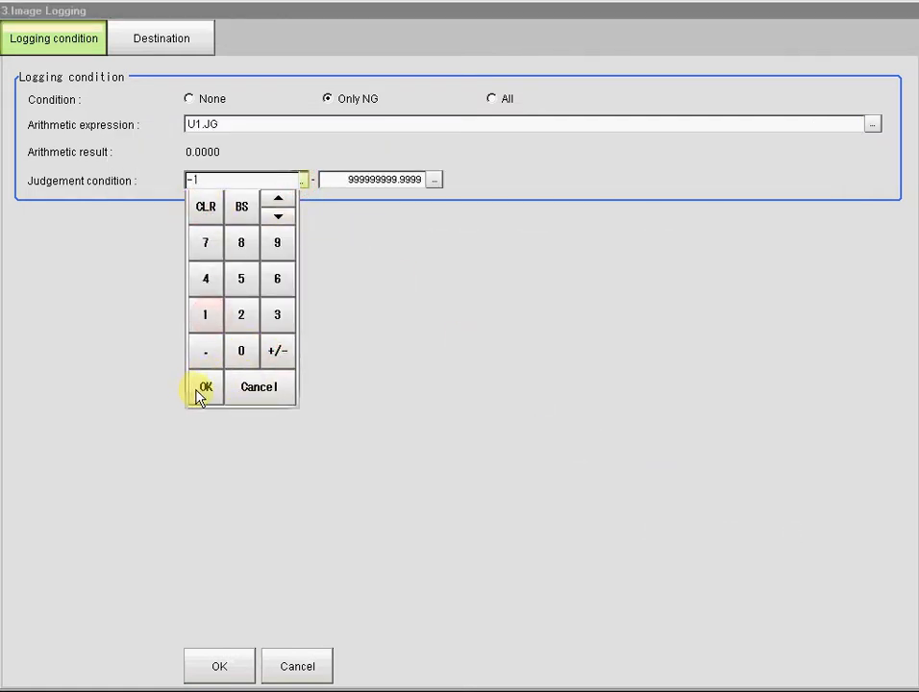
click(204, 388)
click(435, 181)
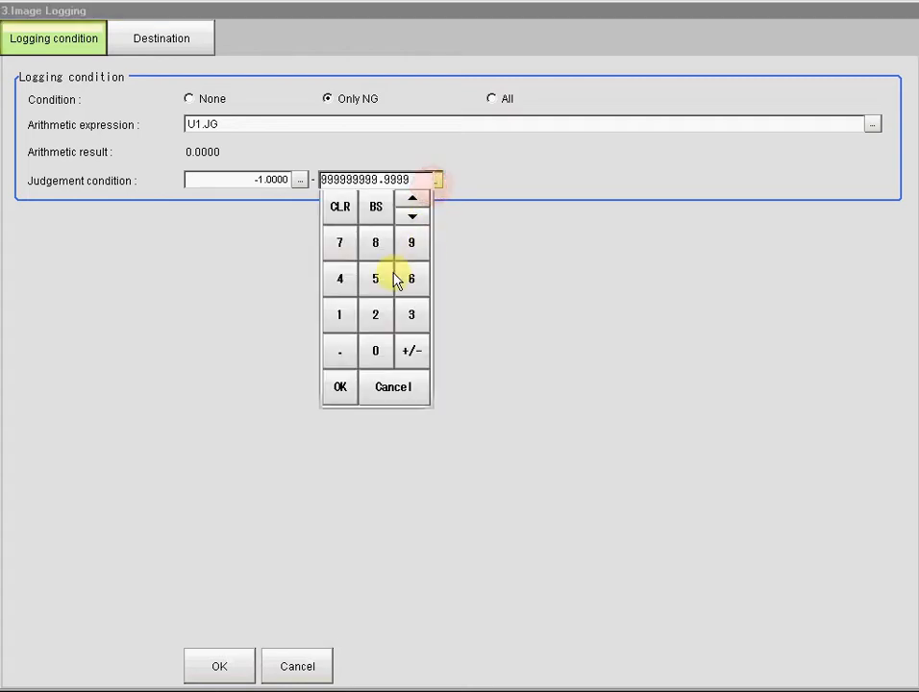
click(340, 208)
click(407, 356)
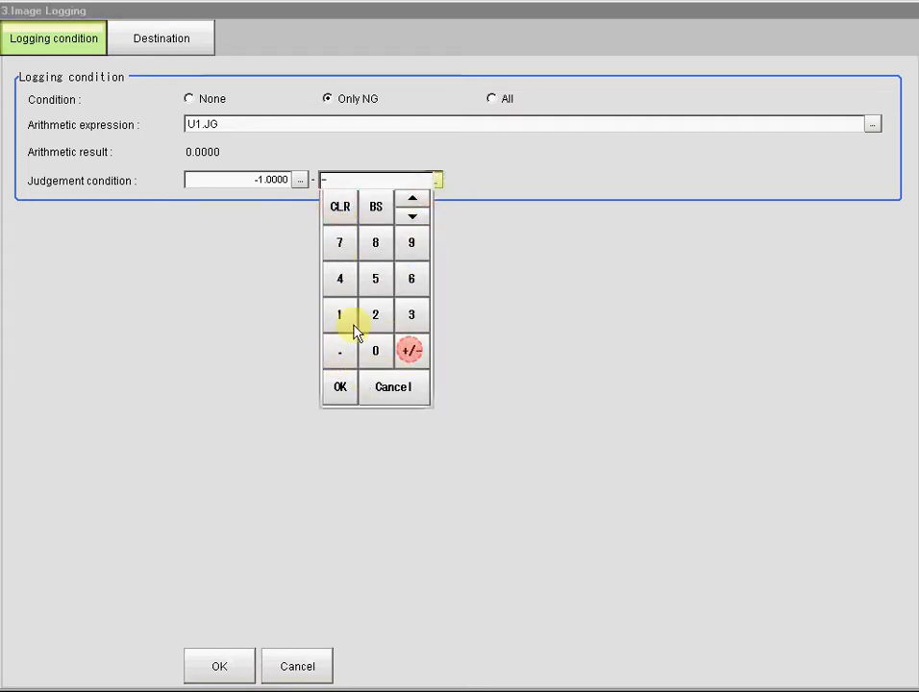
click(339, 314)
click(341, 386)
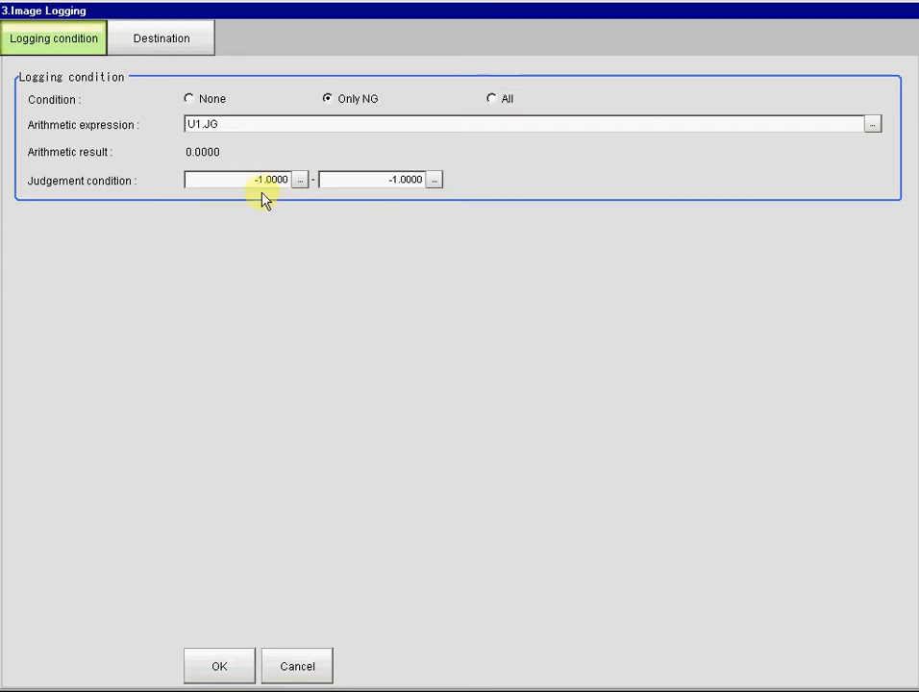
- Set unit 3's destination sub folder to logo and its file prefix to bizz2, and accept the unit settings
click(185, 43)
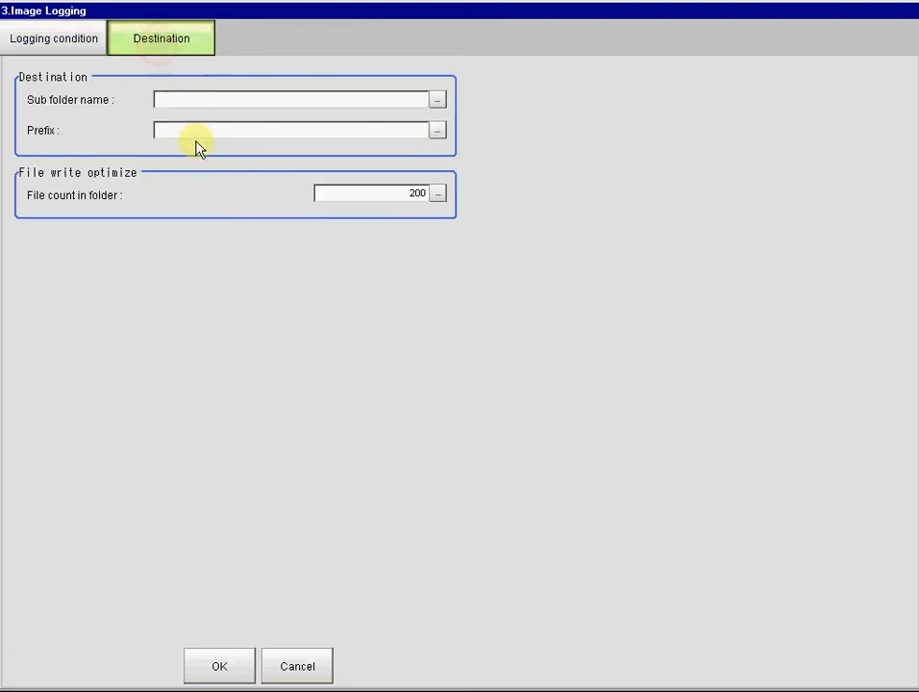
click(438, 100)
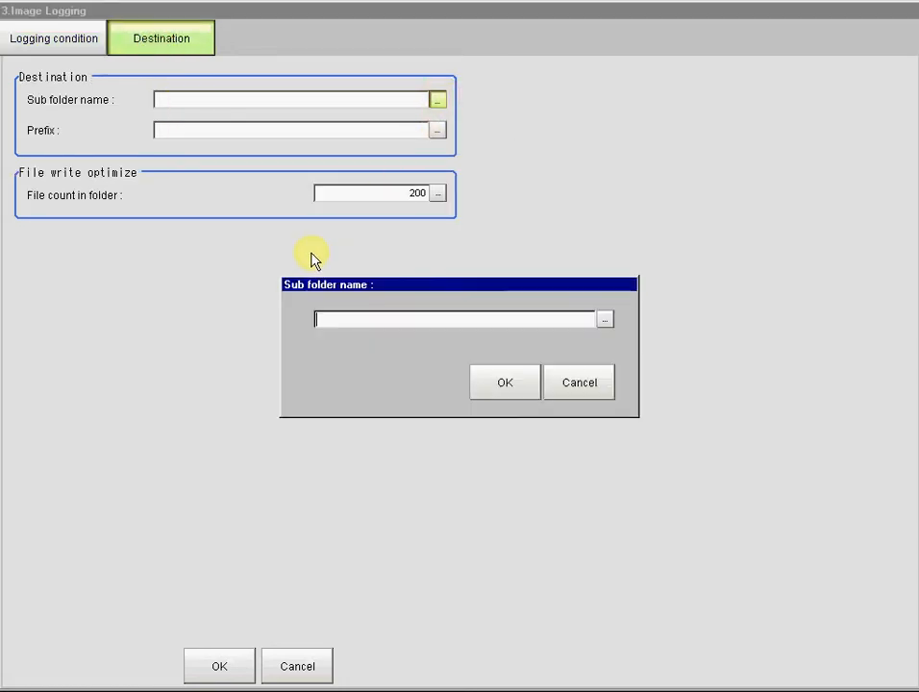
text(logo)
click(501, 384)
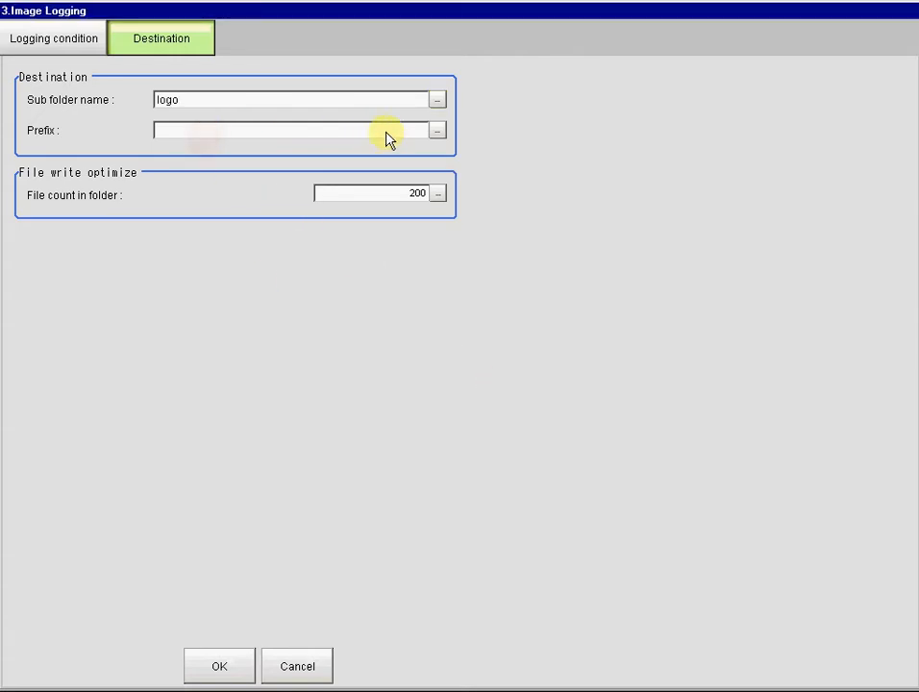
click(437, 131)
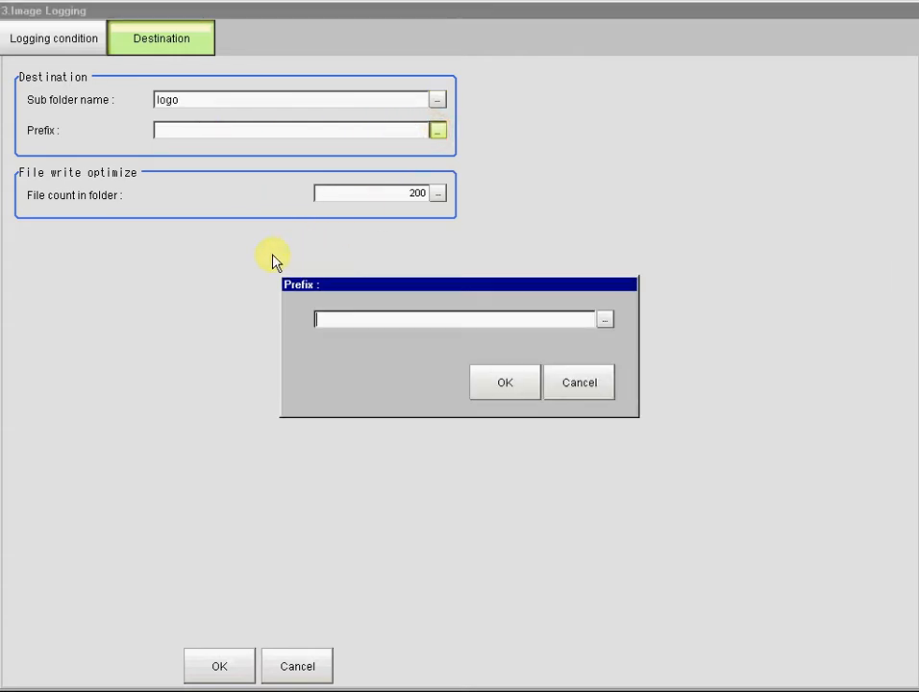
text(bizz2)
click(523, 382)
click(210, 673)
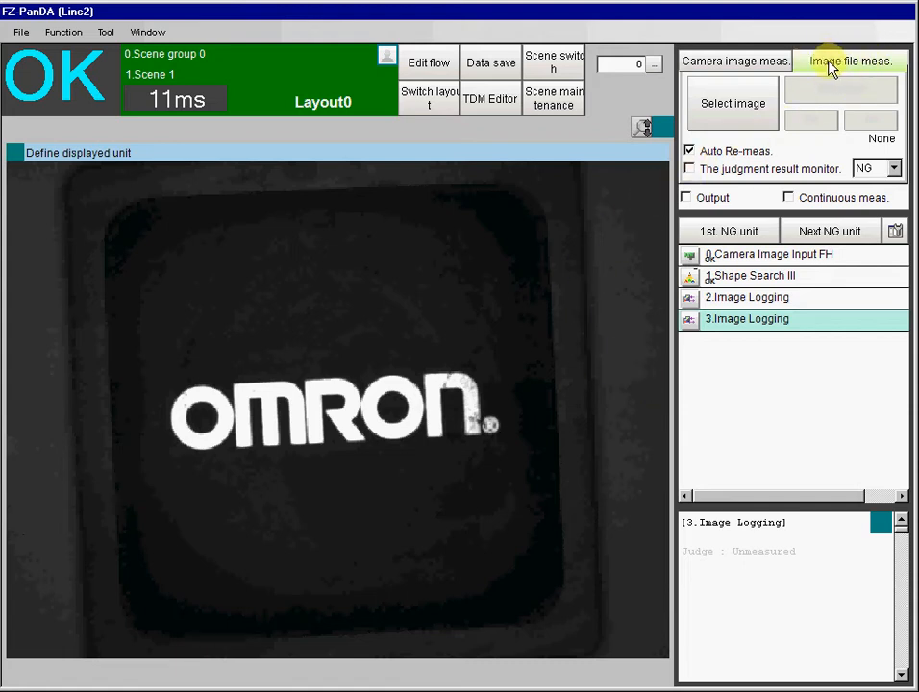
- Check the E:\ drive for saved image files and leave the image selection without loading anything
click(738, 108)
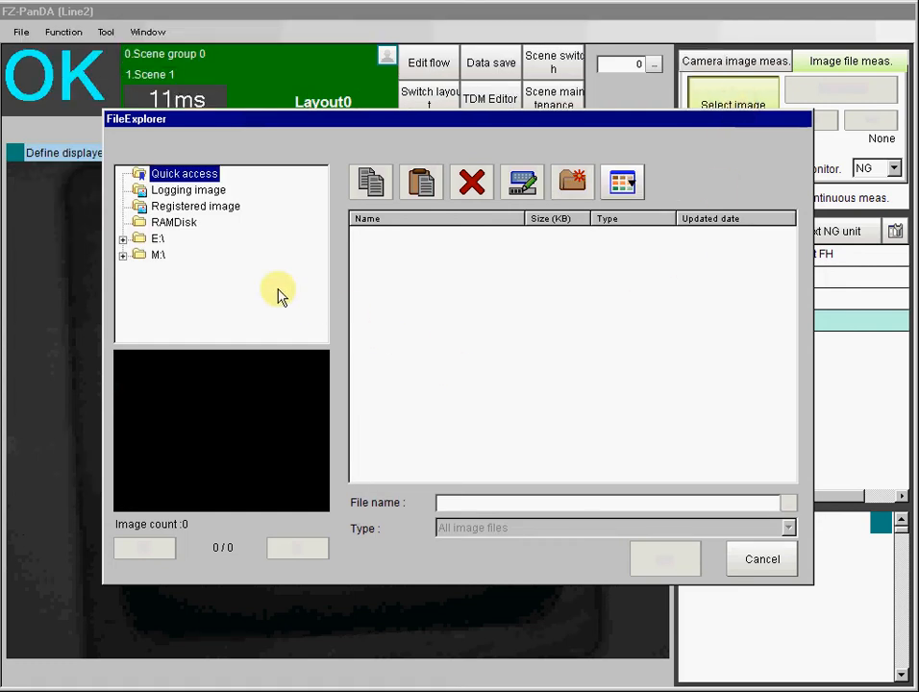
click(157, 239)
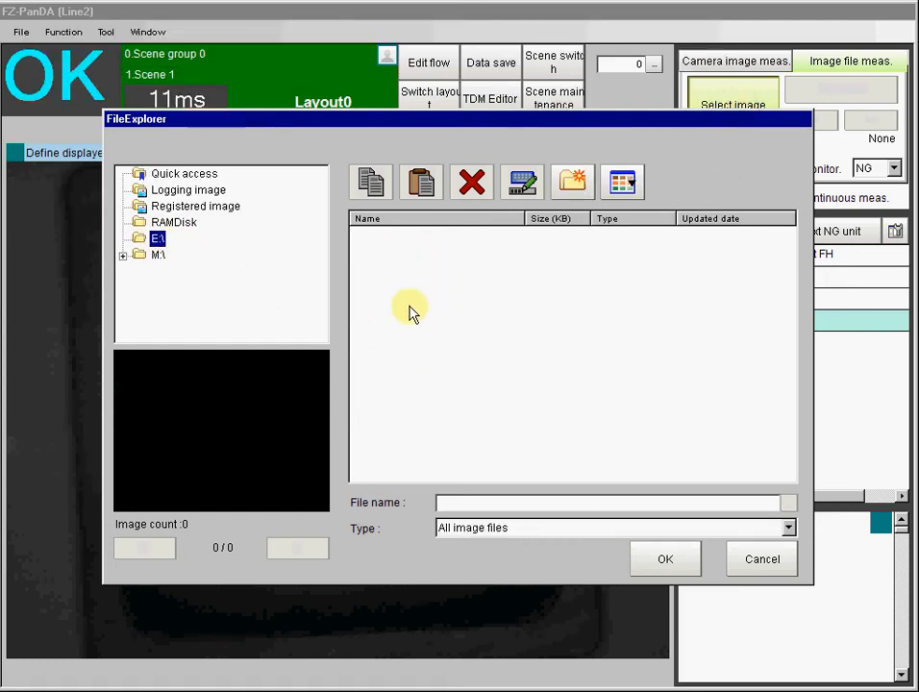
click(656, 562)
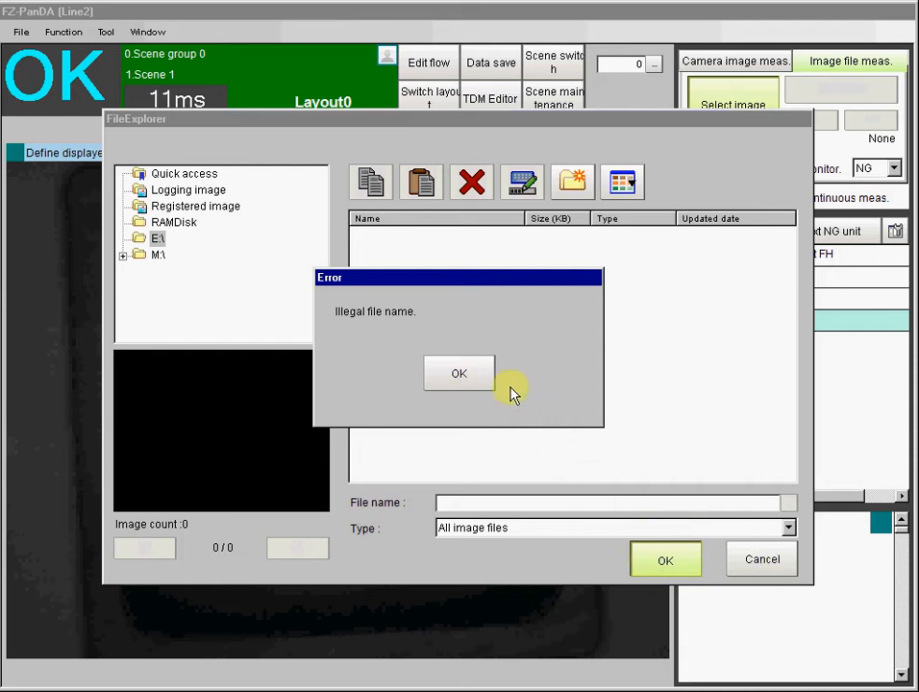
click(457, 372)
click(760, 558)
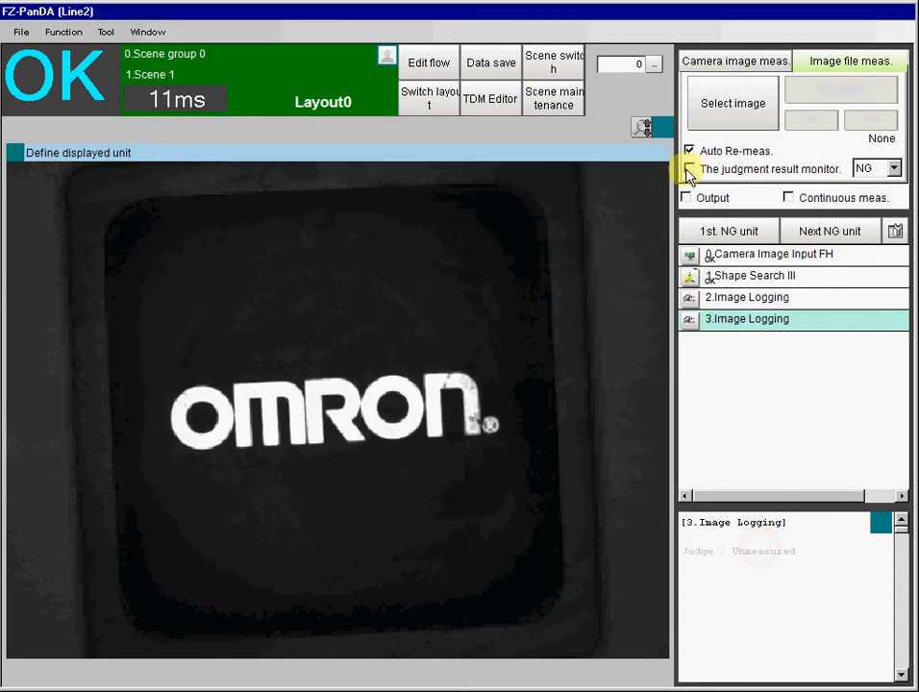
- Run one camera measurement of the part with the OMRON logo and display the Shape Search III result
click(721, 61)
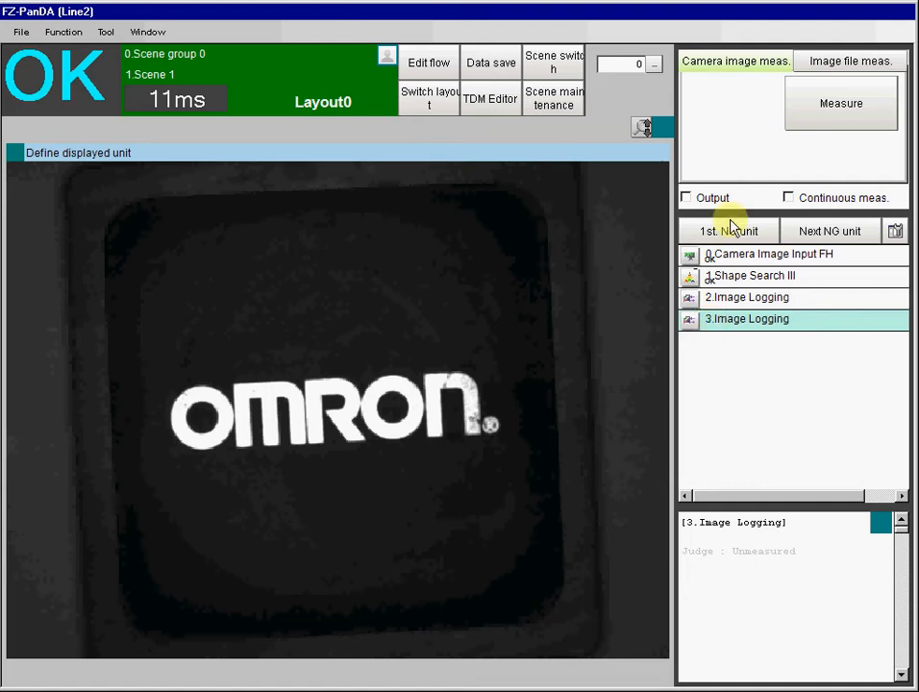
click(831, 115)
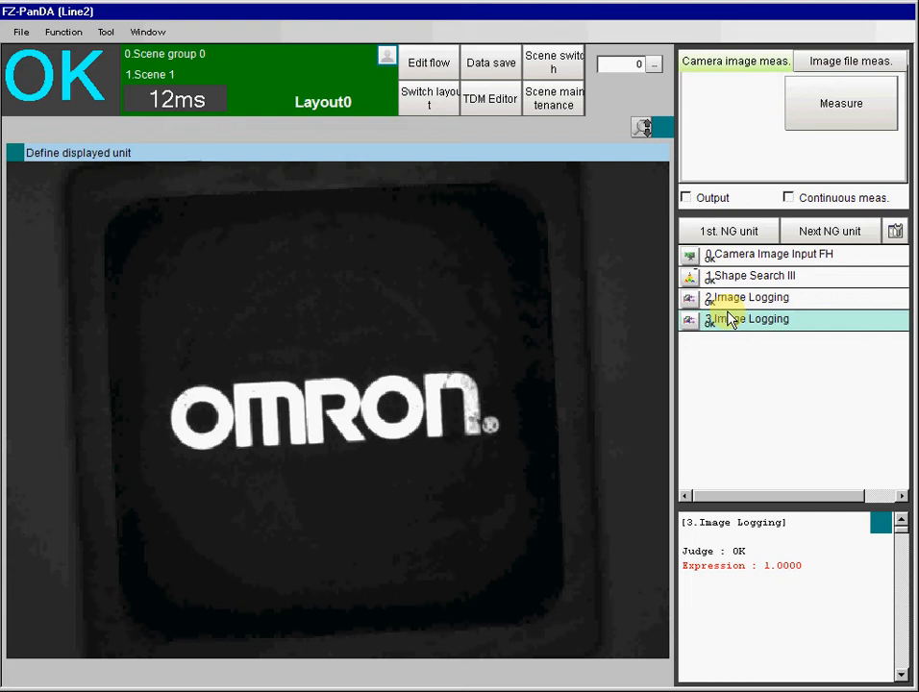
click(723, 276)
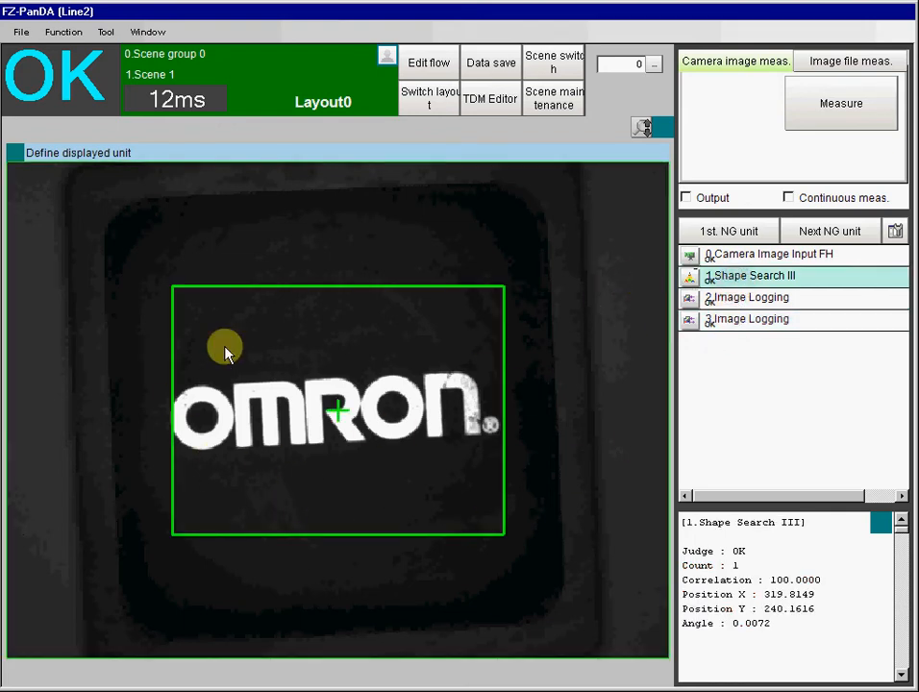
- Browse E:\logo to its dated folder, preview the logged bizz2 image file, and leave the image selection without loading it
click(846, 69)
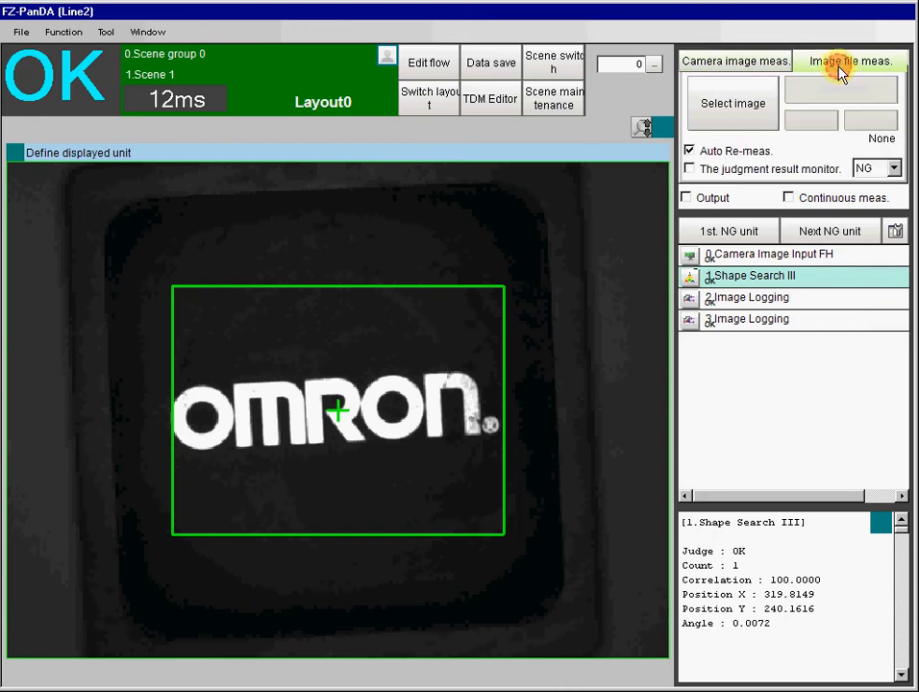
click(726, 130)
click(141, 240)
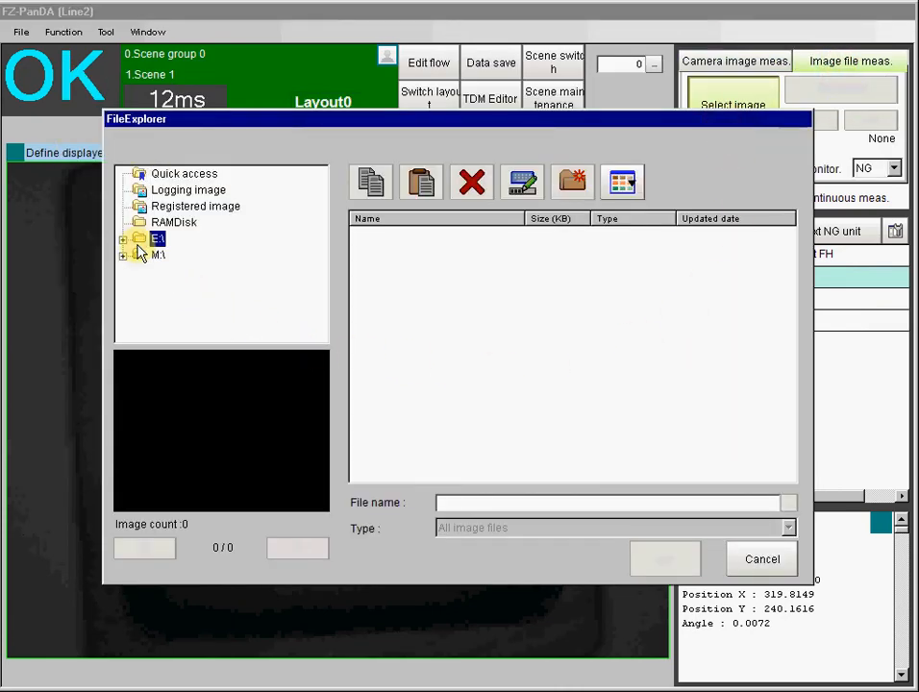
click(122, 240)
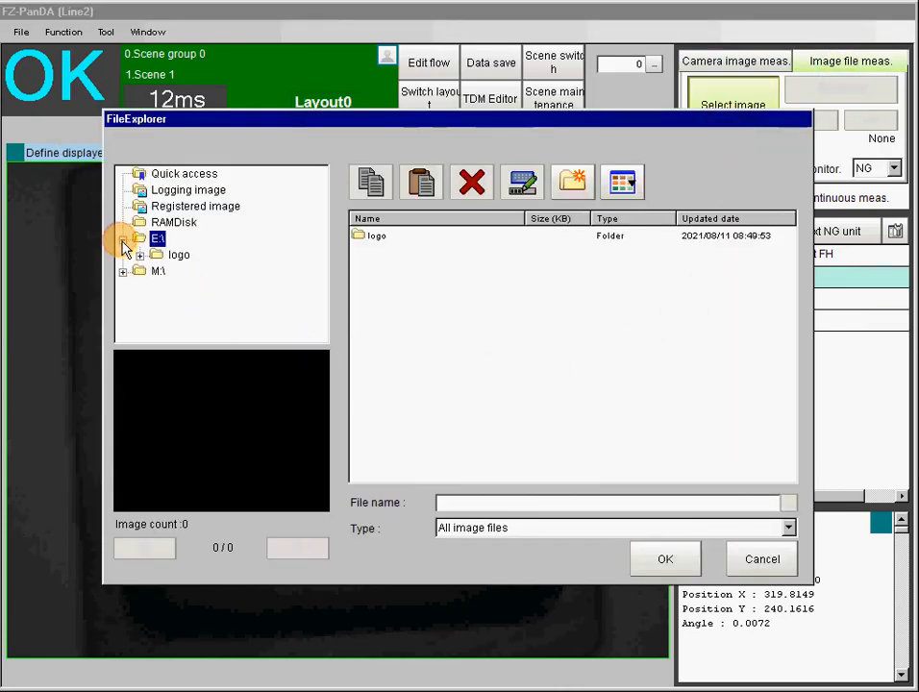
double_click(371, 239)
double_click(381, 240)
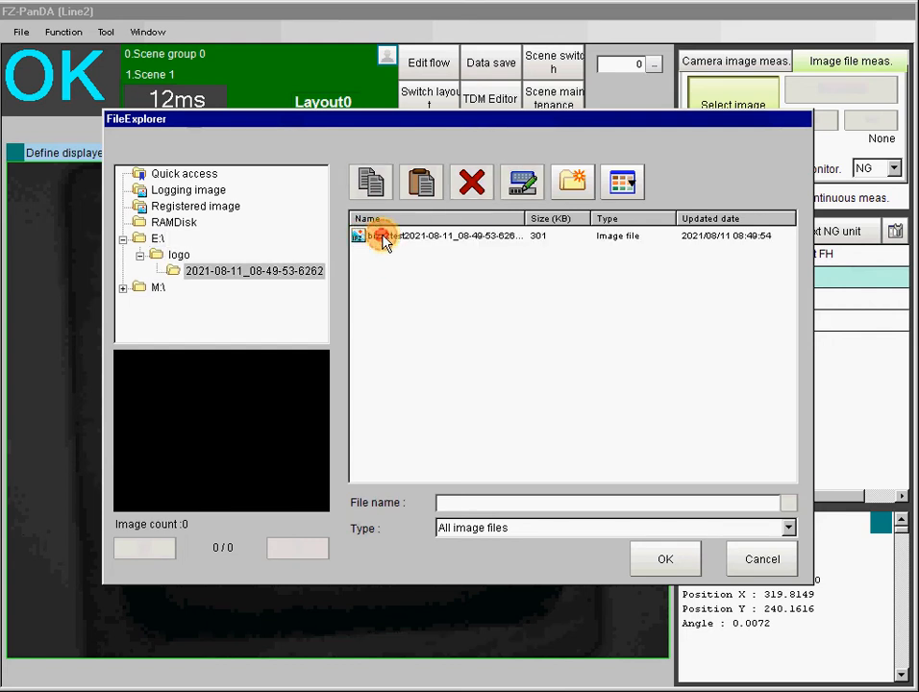
click(382, 238)
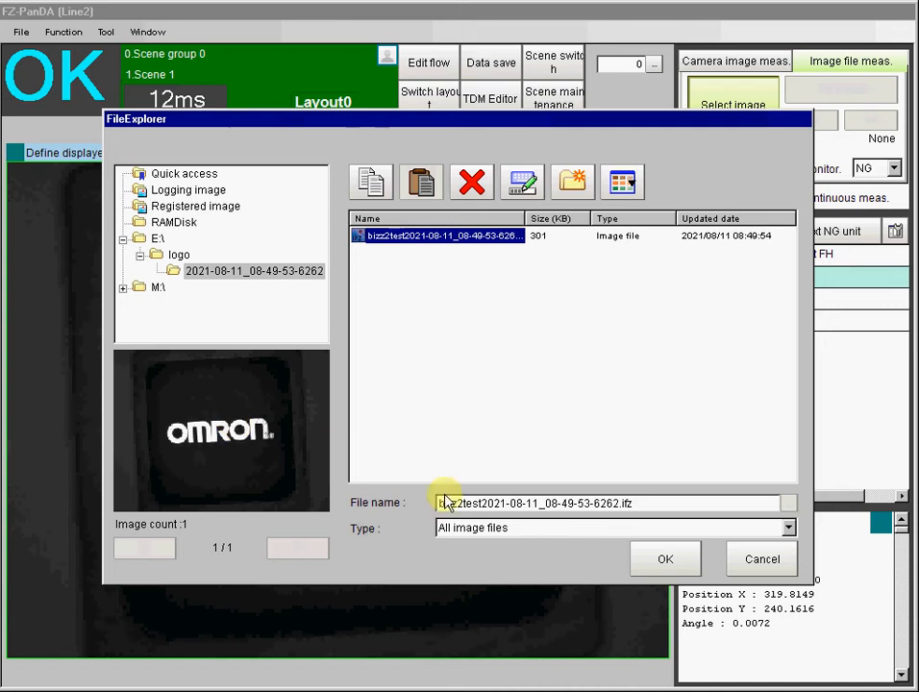
click(773, 563)
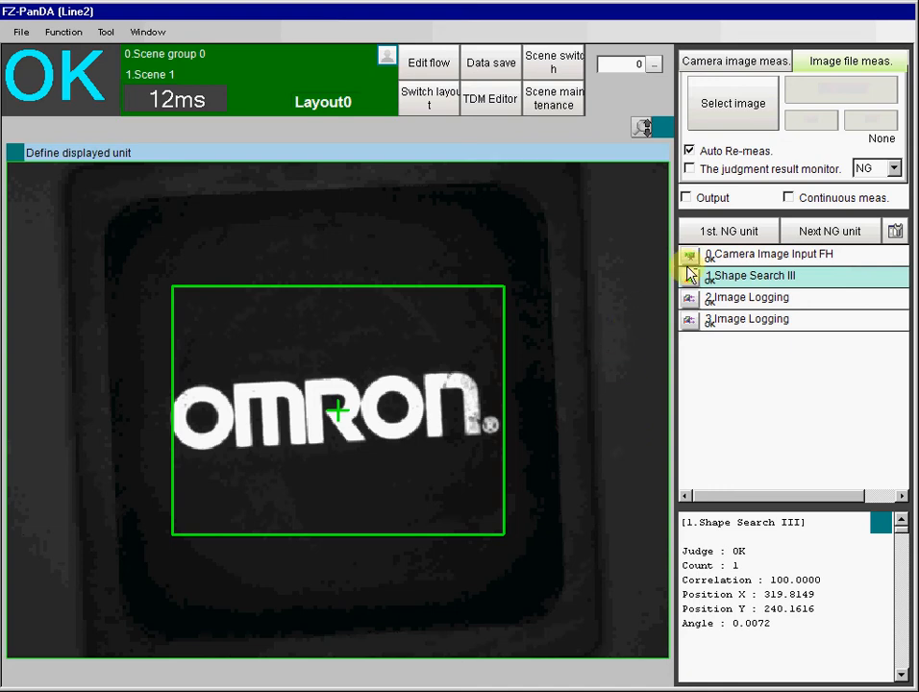
click(733, 104)
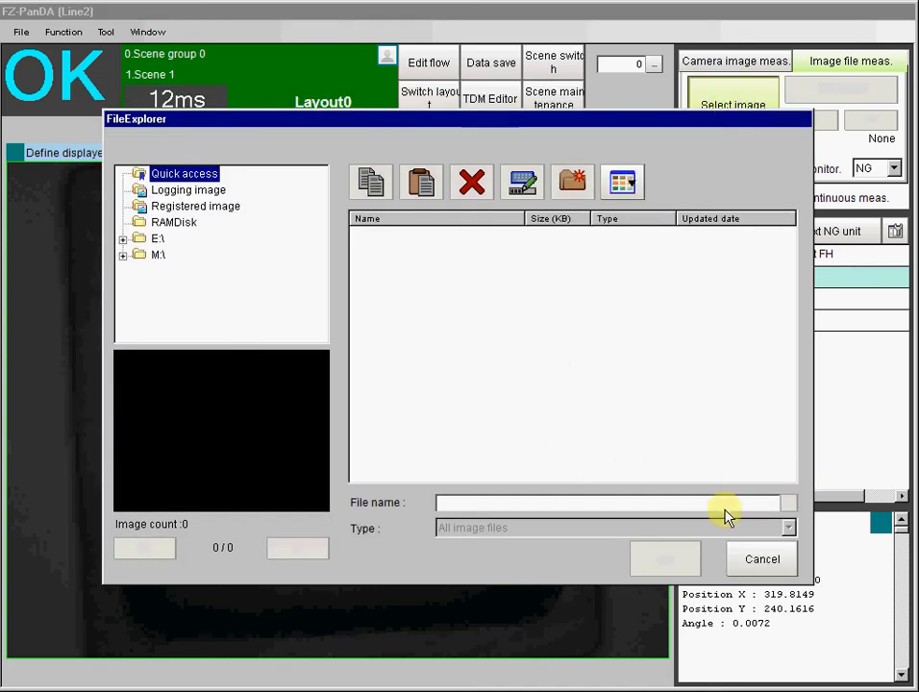
click(763, 559)
- Run two camera measurements with no logo in view of the camera
click(759, 63)
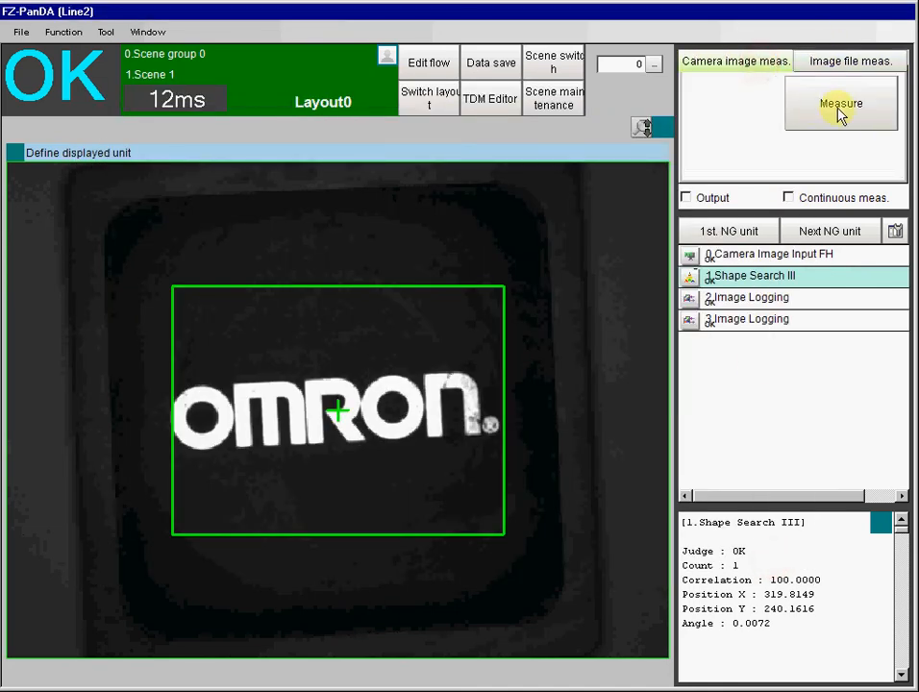
click(840, 115)
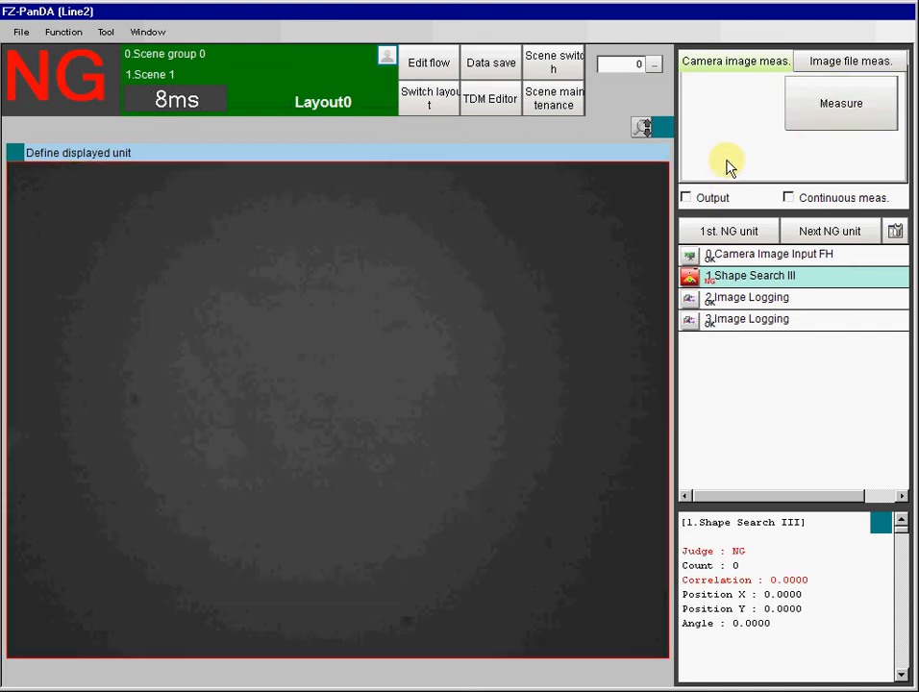
click(828, 113)
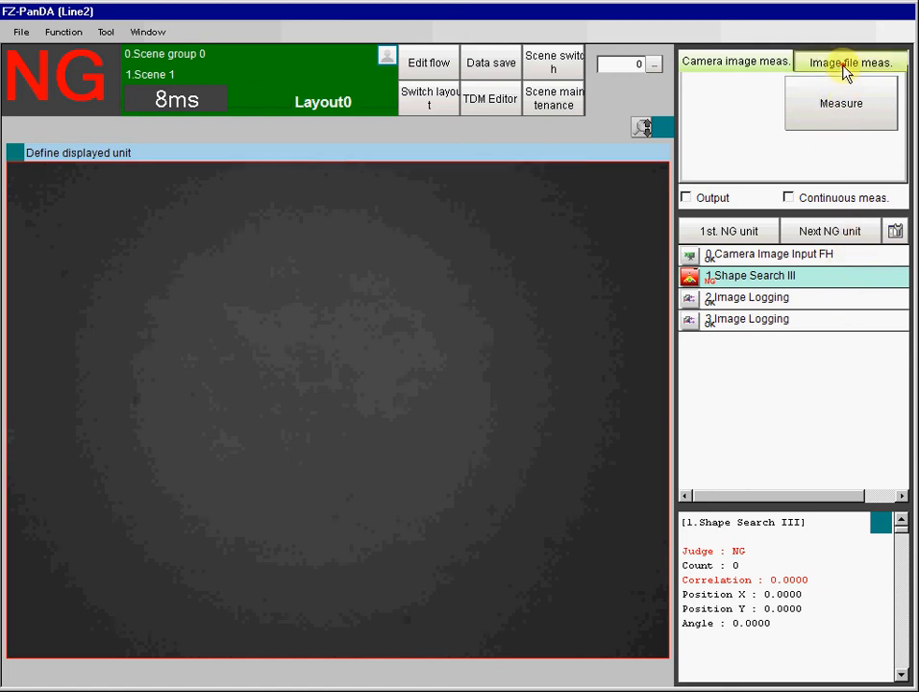
- Browse E:\NoLogo to its dated folder to check the logged image files with the Bizz1 prefix
click(843, 74)
click(723, 109)
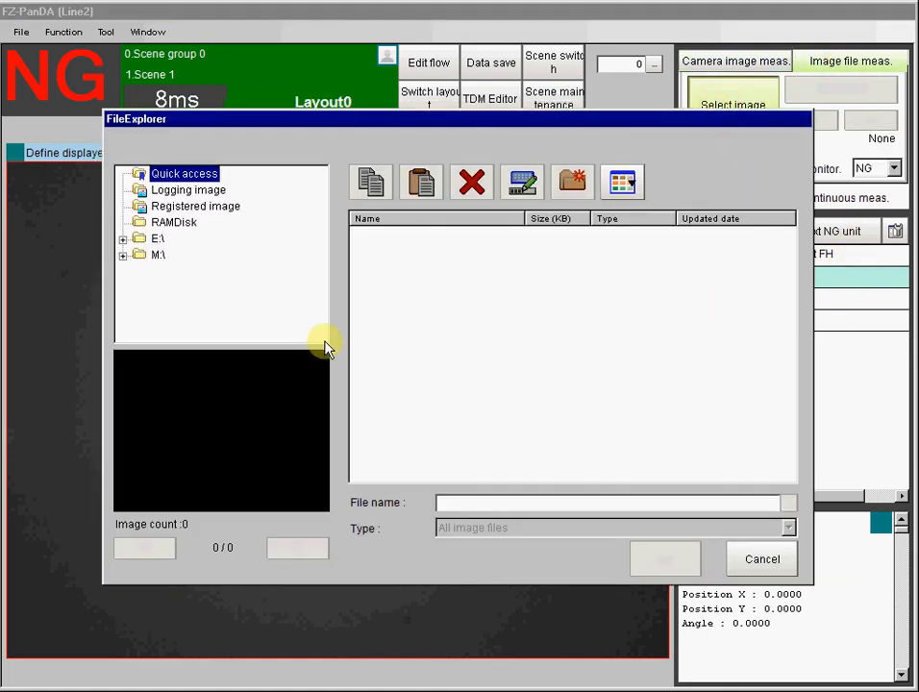
click(154, 239)
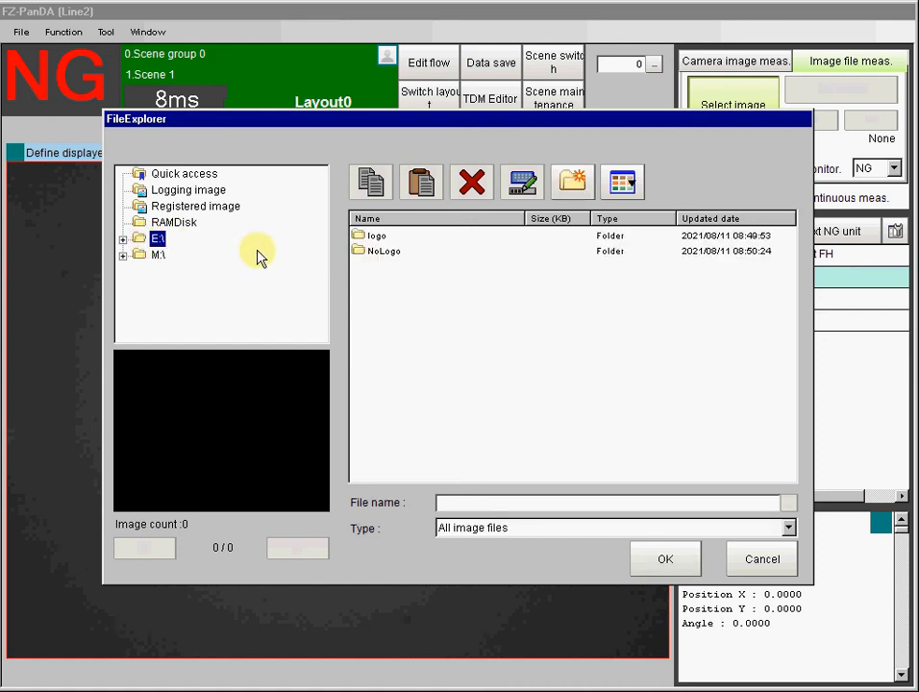
double_click(383, 253)
double_click(377, 235)
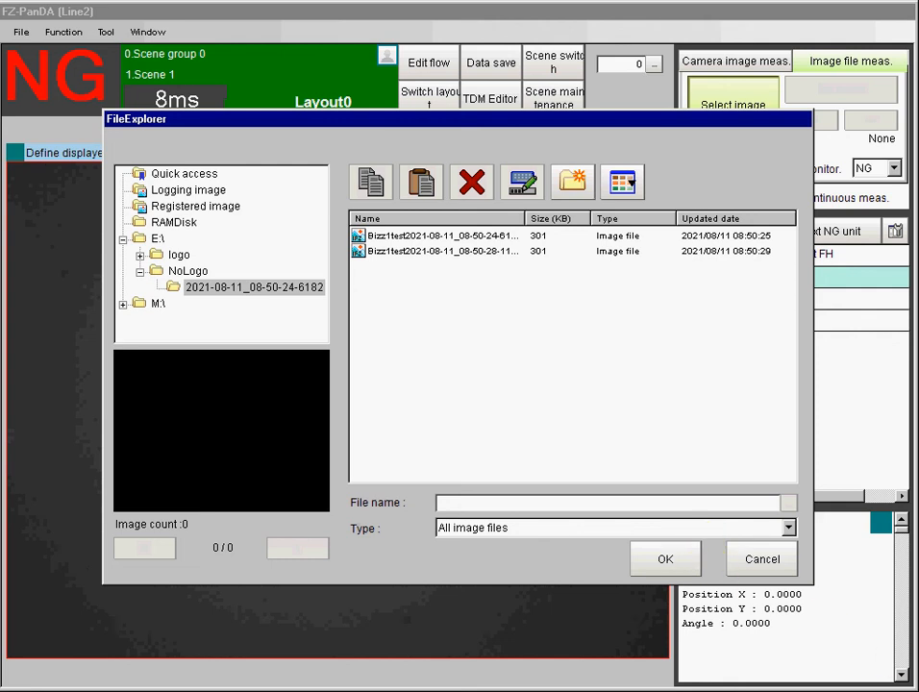
key(super)
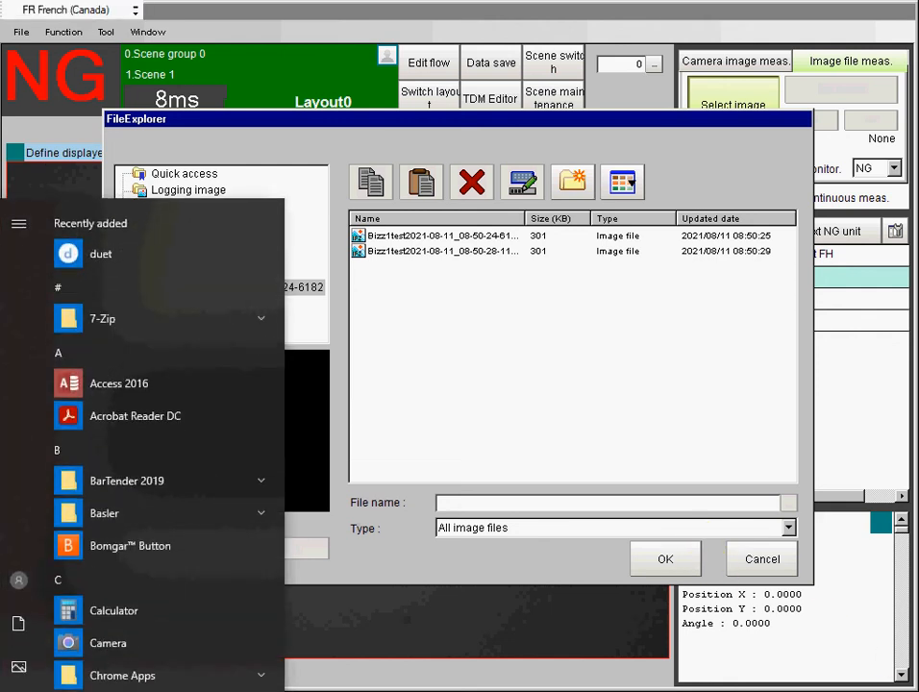